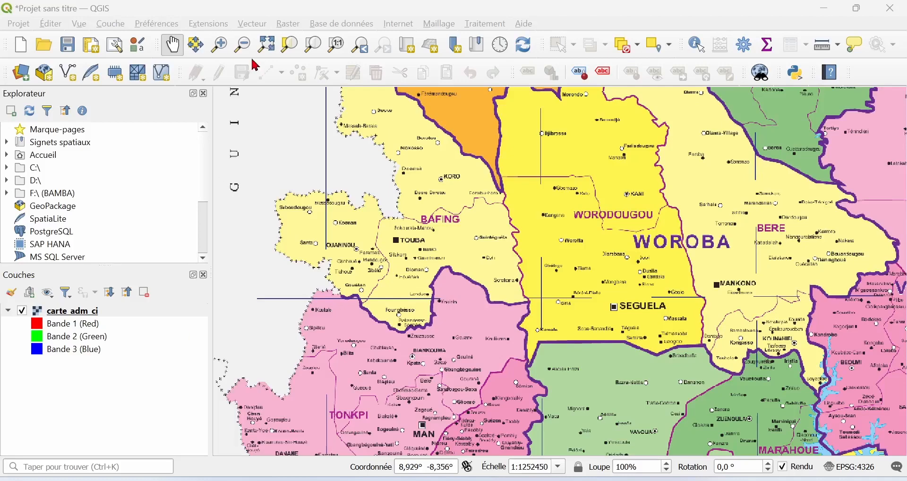
Step: Start a new Shapefile layer and set its output file to Polygones in the D:\BD\Shp folder
click(112, 25)
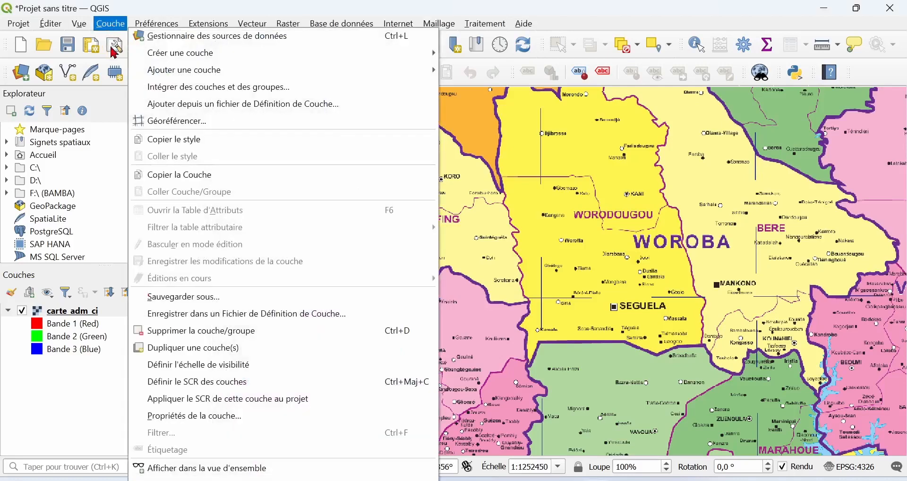
mouse_move(204, 52)
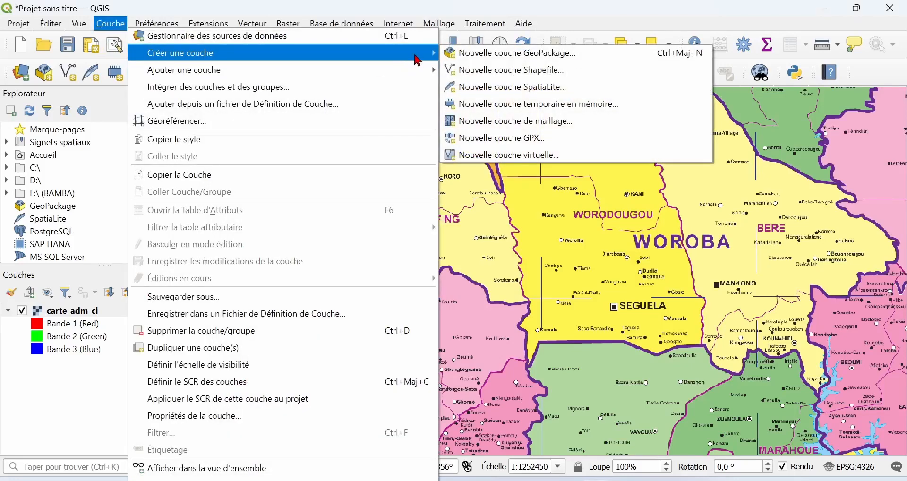
click(566, 72)
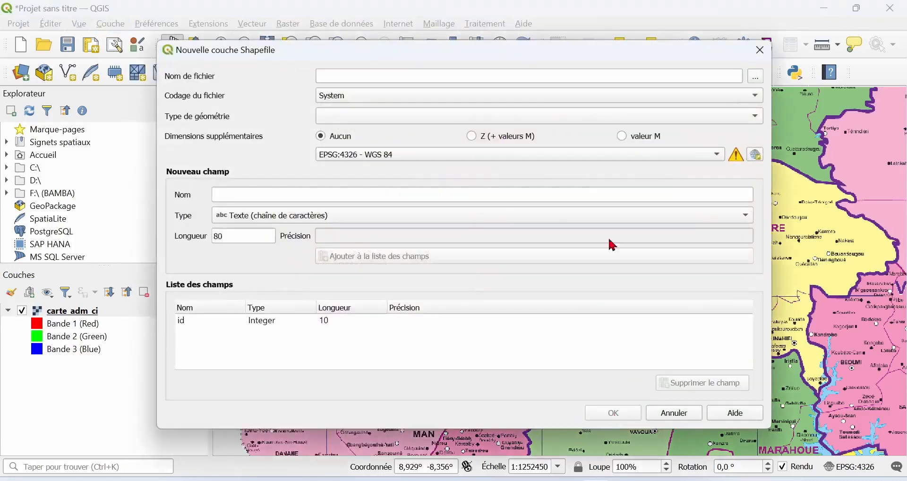
click(758, 77)
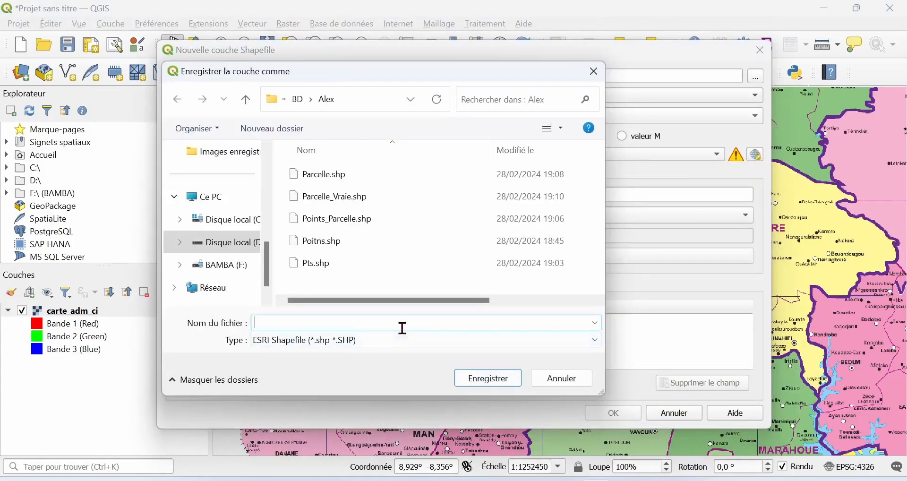
text(Polygones)
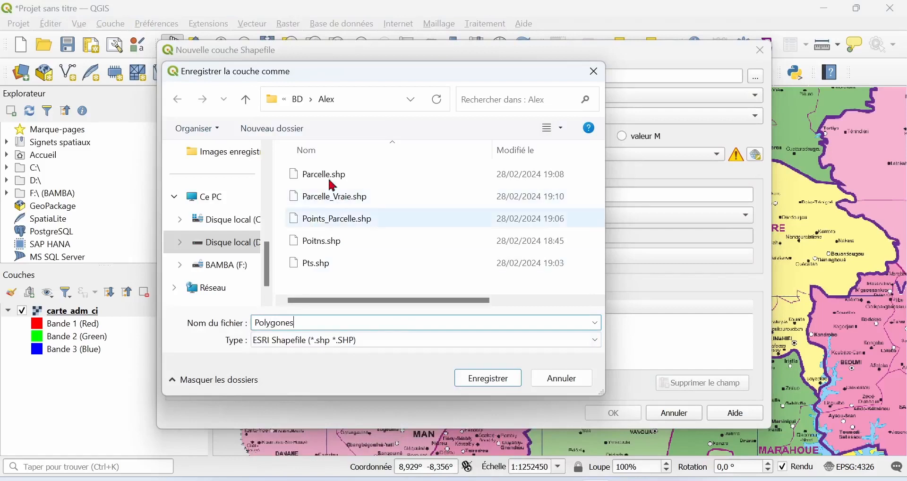
click(306, 99)
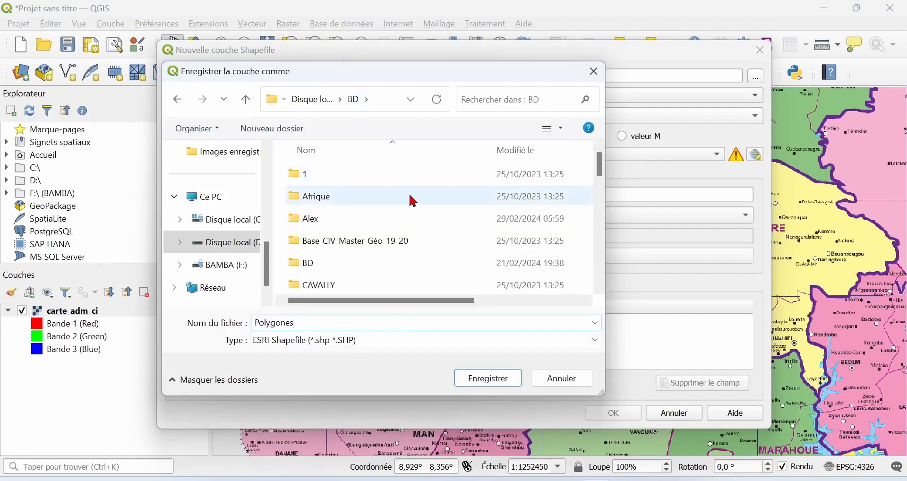
scroll(414, 202, down, 10)
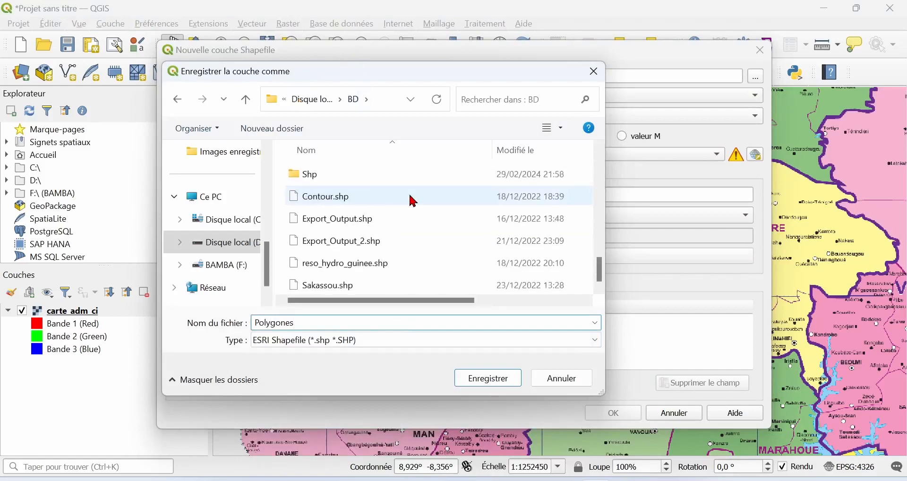
double_click(355, 175)
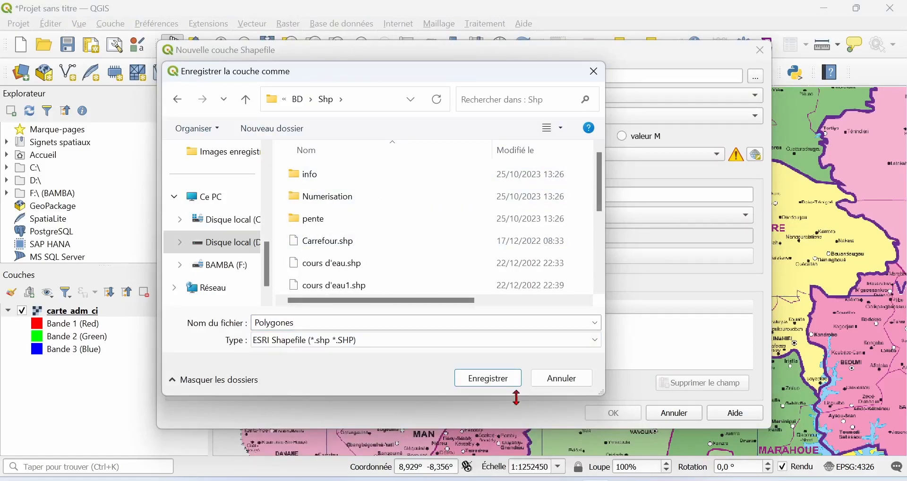
click(499, 383)
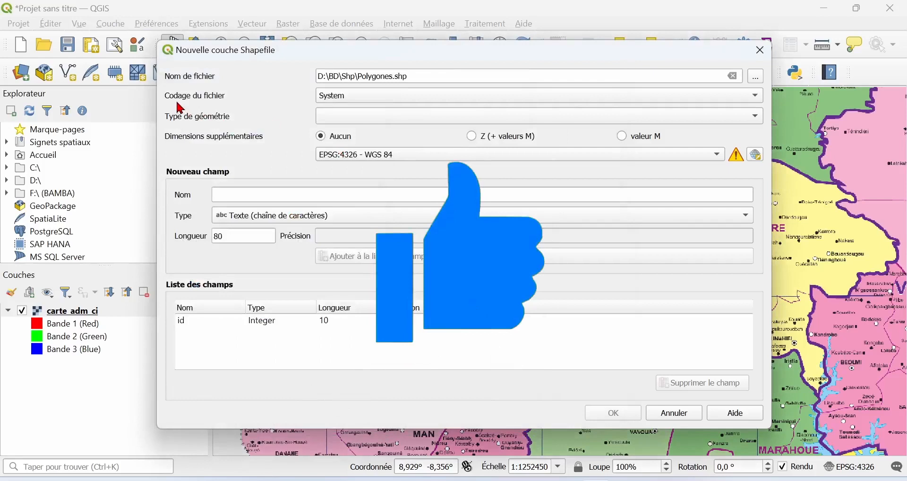
Step: Review the available file encodings and set the new layer's geometry type to Polygone
click(388, 94)
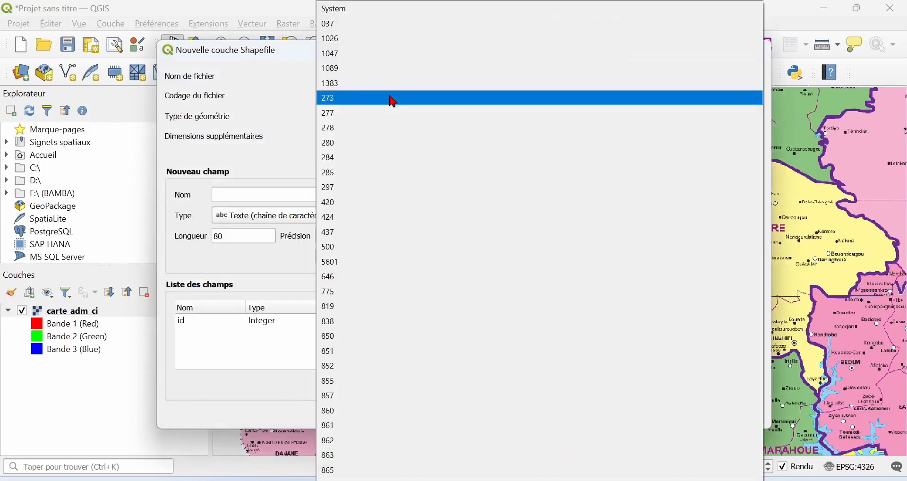
click(265, 84)
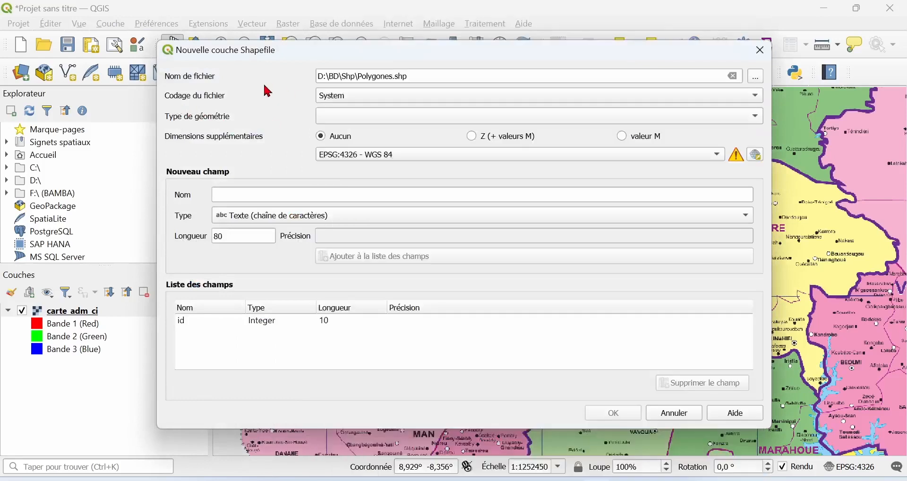
click(351, 105)
scroll(351, 106, down, 20)
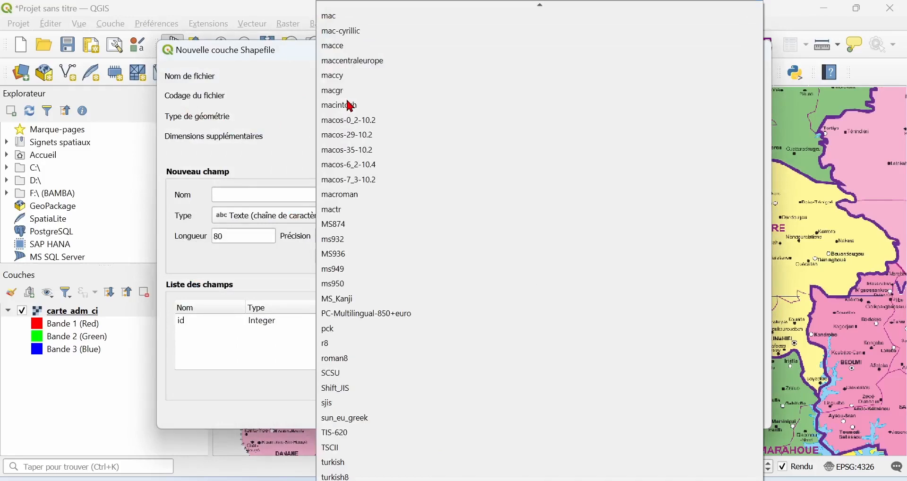
scroll(375, 429, down, 10)
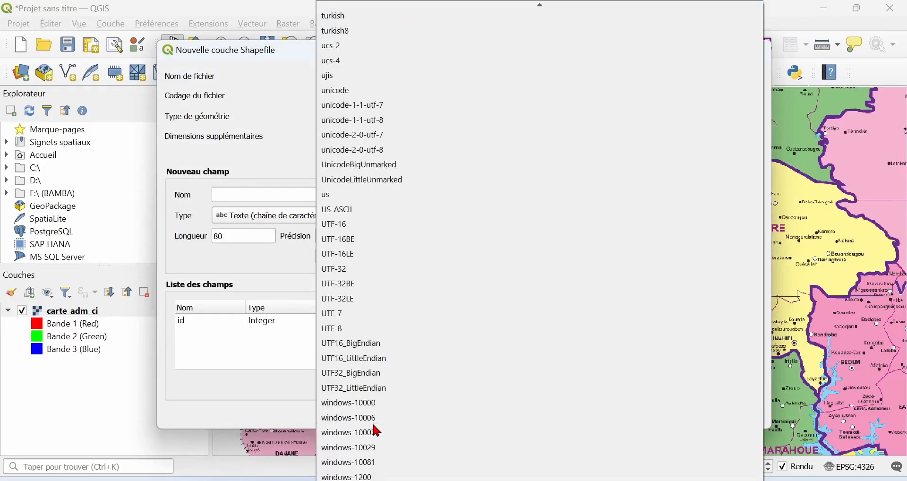
click(270, 137)
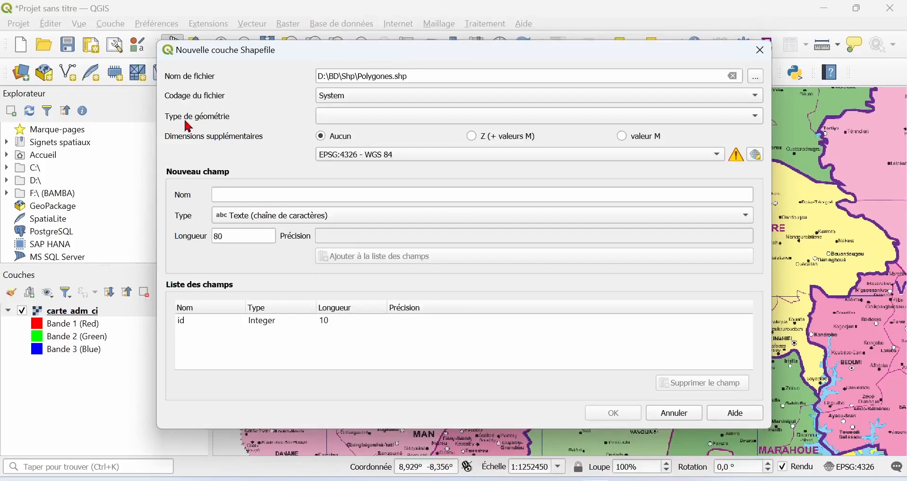
click(353, 123)
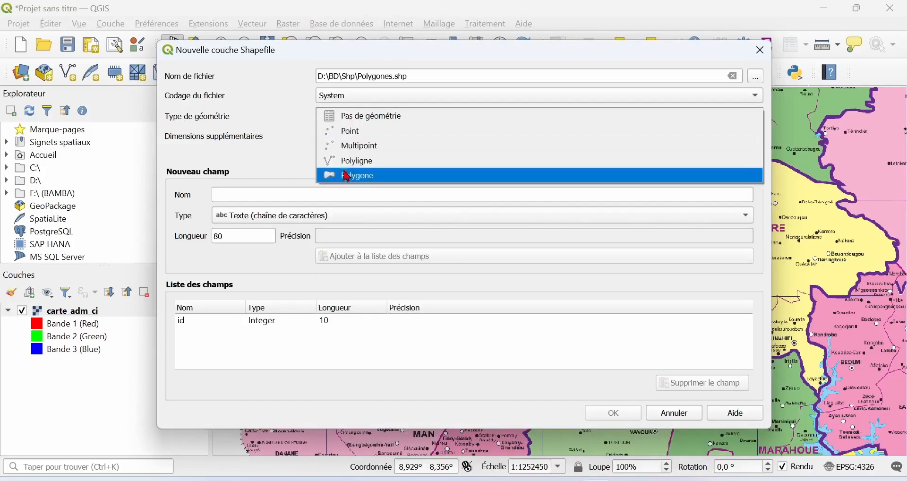
click(367, 179)
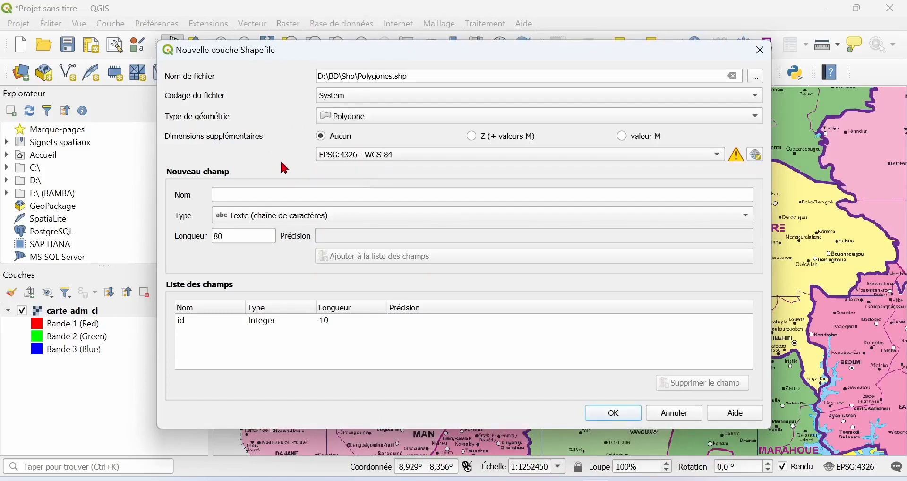
Step: Filter the coordinate reference systems for the new layer by "zone 30"
click(721, 157)
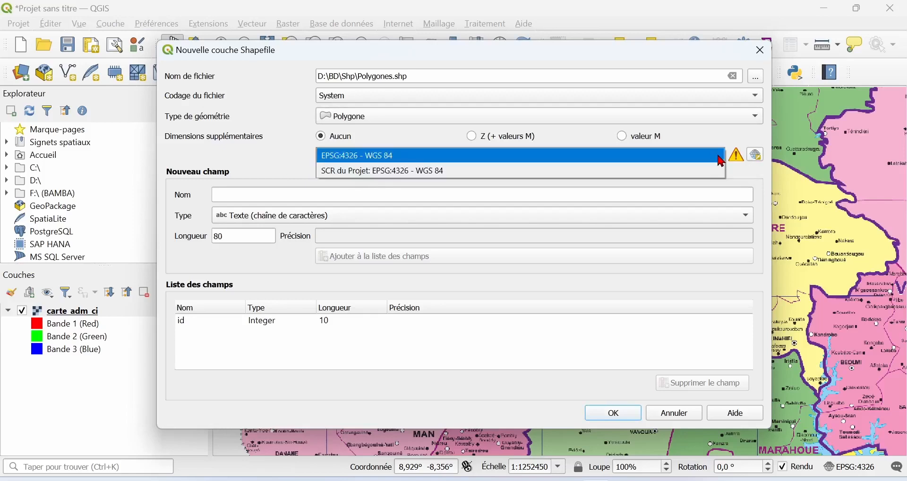
click(721, 158)
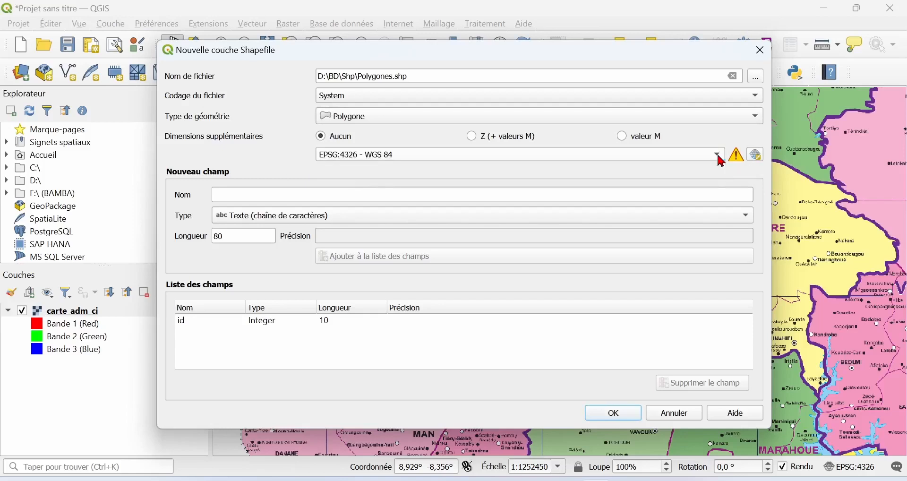
click(758, 157)
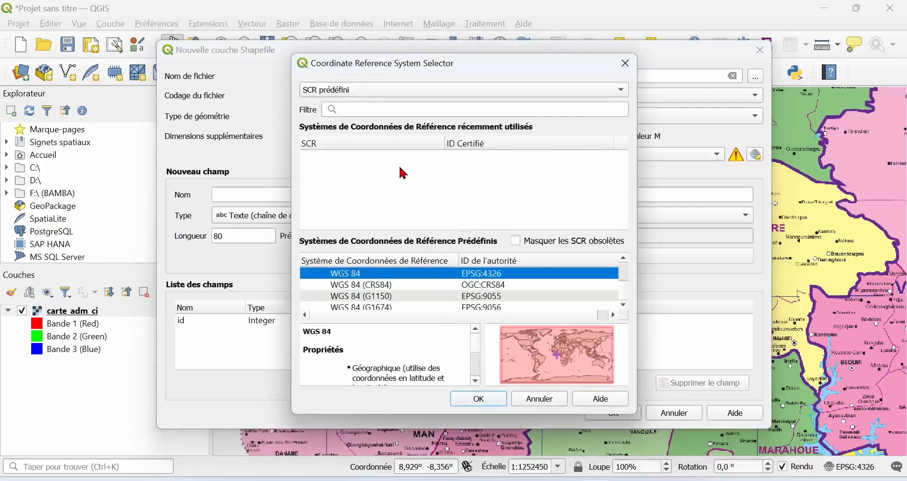
click(366, 108)
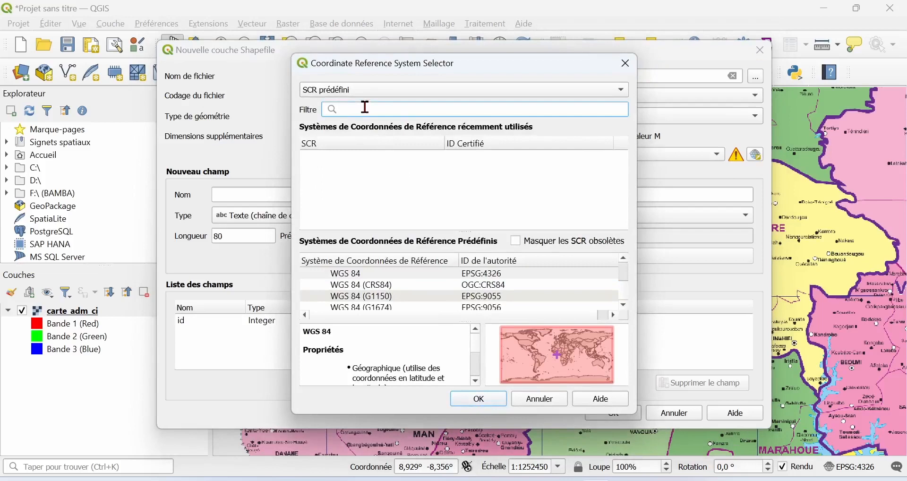
text(zone)
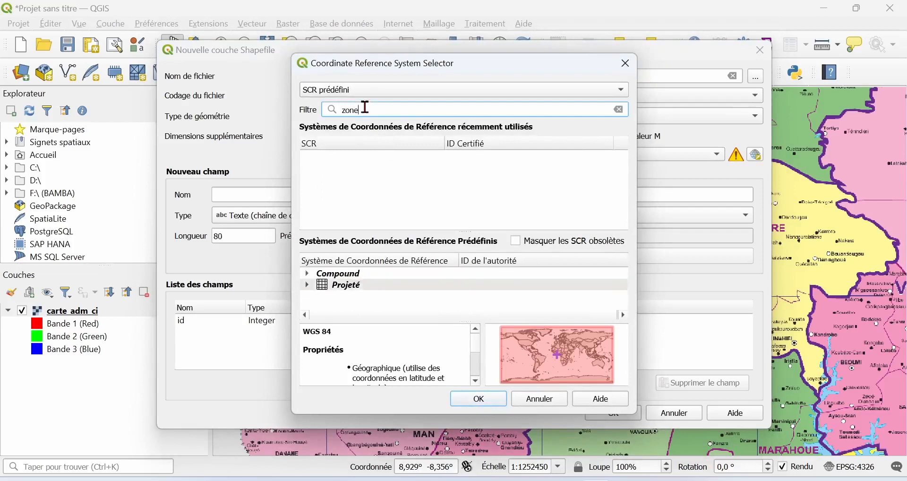
text( 30)
Step: Assign the projected Universal Transverse Mercator system WGS 84 / UTM zone 30N (EPSG:32630) to the new layer
click(308, 286)
scroll(369, 292, down, 1)
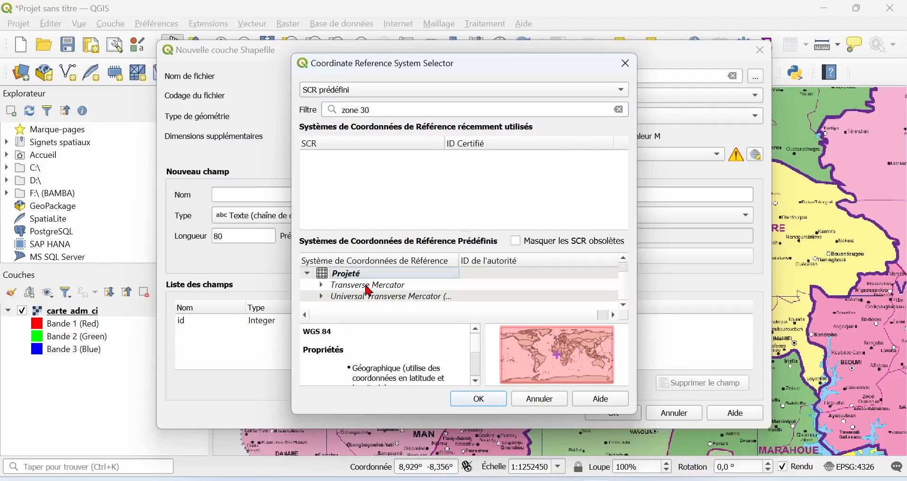
click(322, 297)
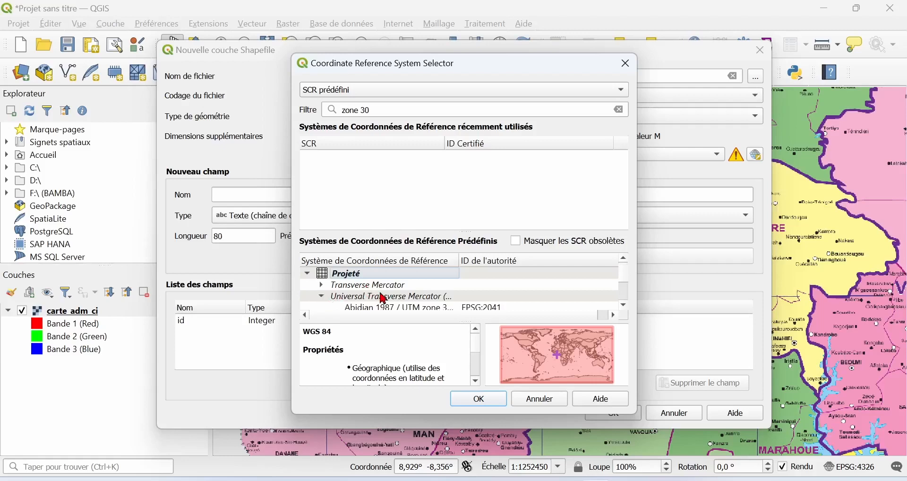
scroll(384, 299, down, 1)
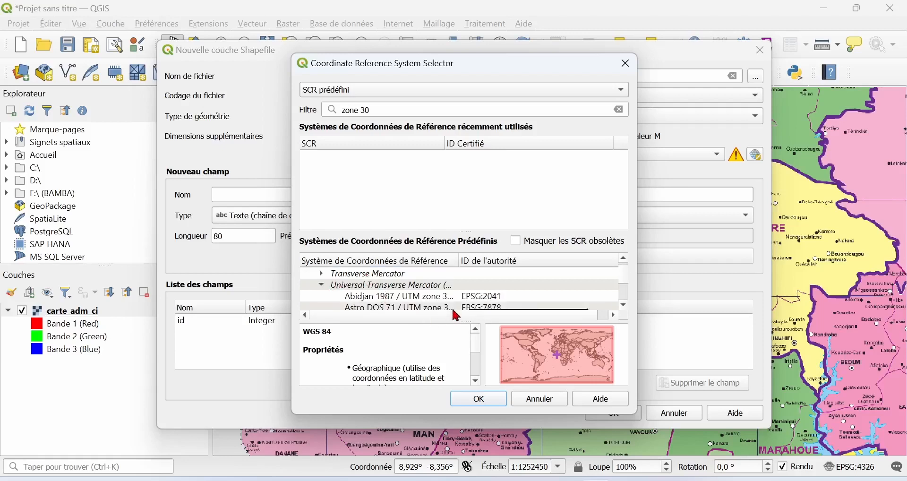
scroll(456, 312, down, 1)
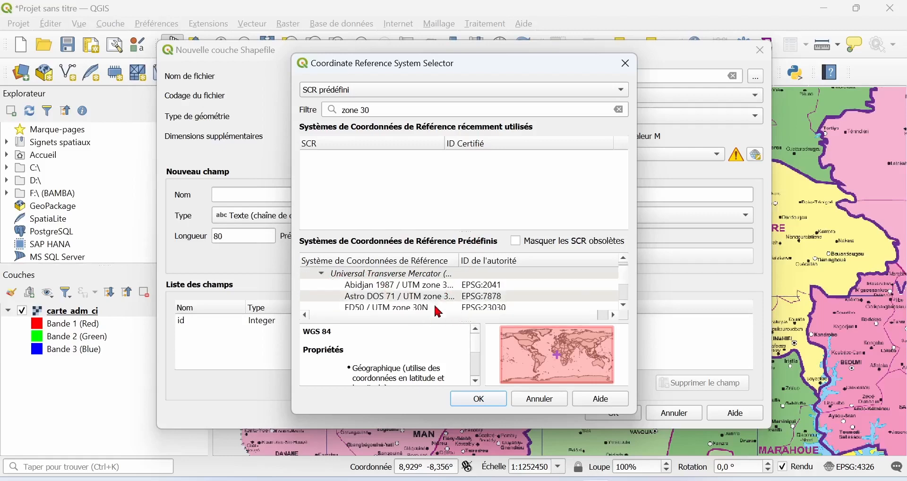
scroll(440, 312, down, 5)
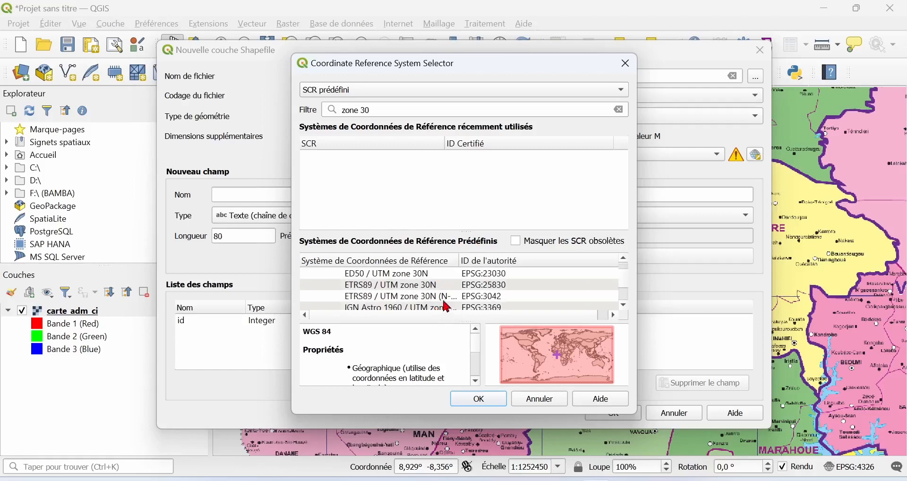
scroll(449, 308, down, 5)
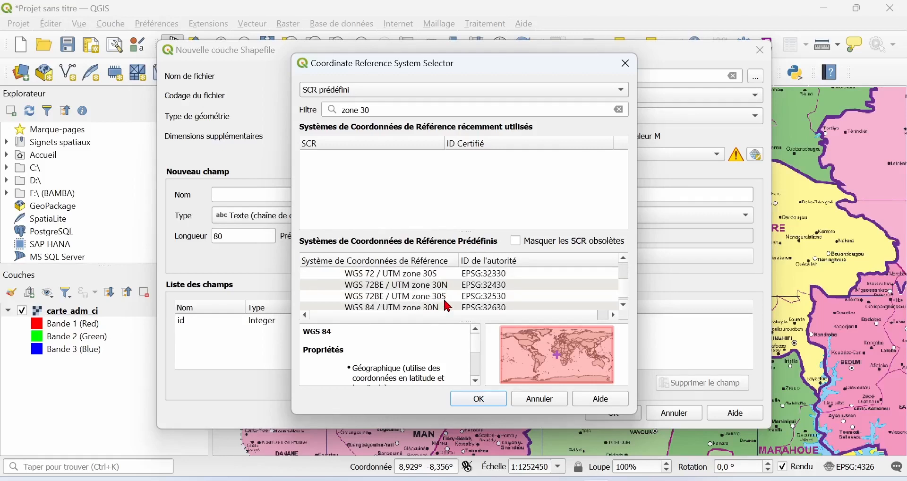
click(437, 298)
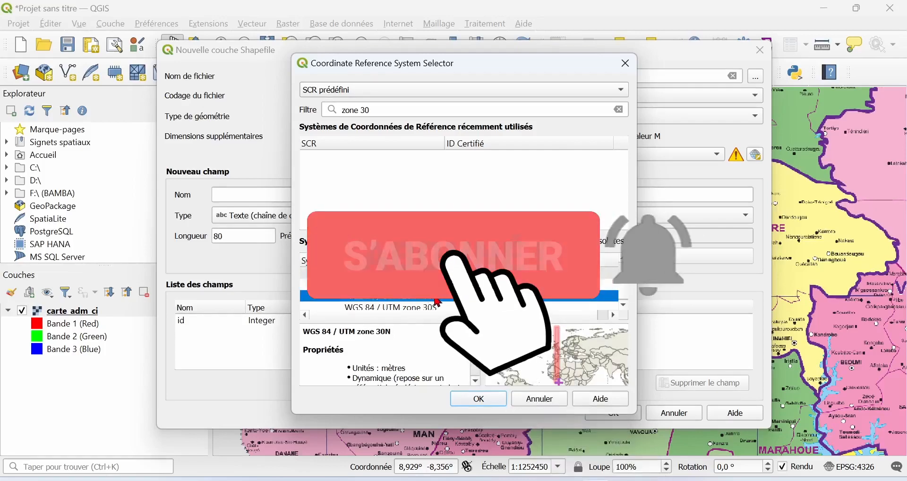
click(488, 402)
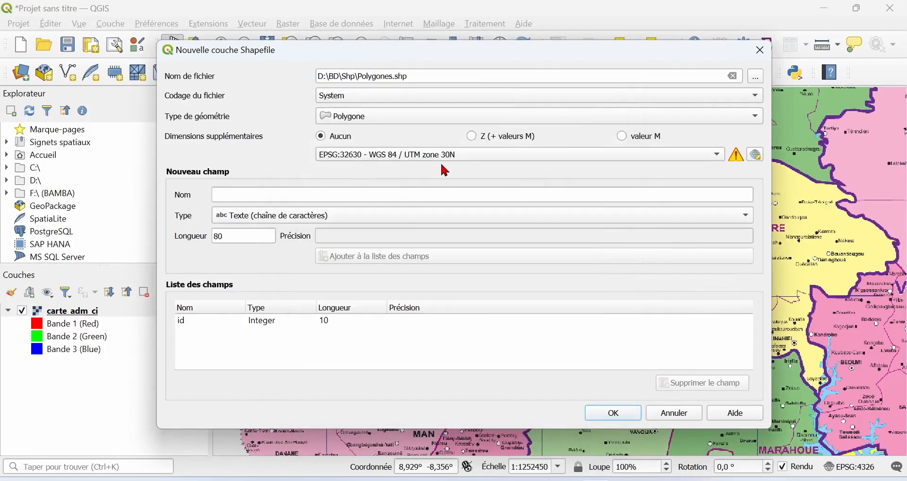
Step: Add a text field named Nom with a length of 80 to the new layer's field list
click(250, 194)
text(Nom)
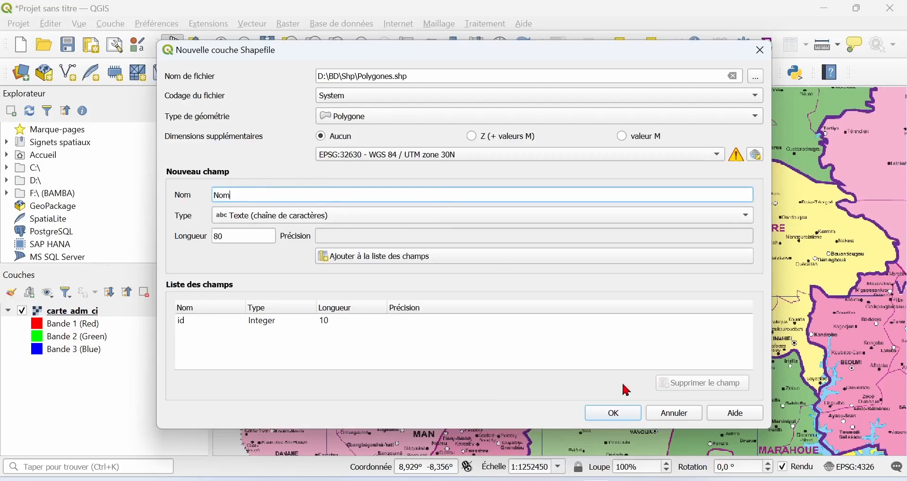
click(625, 419)
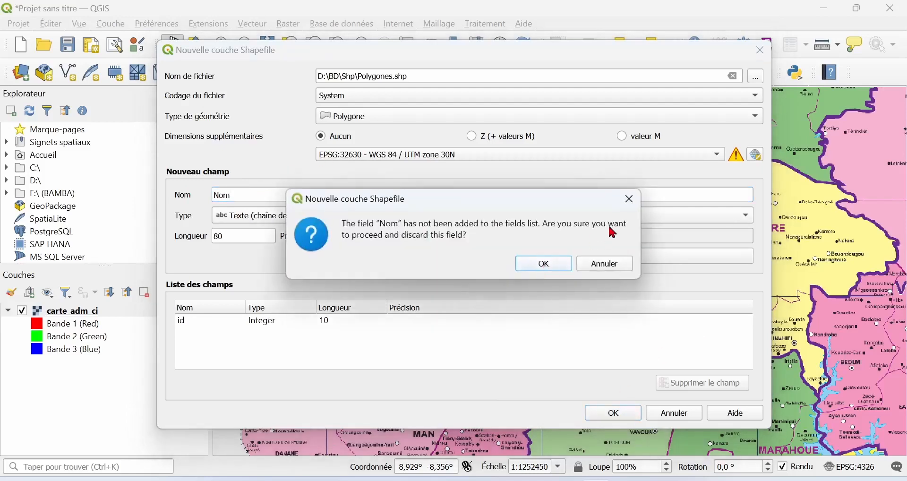
click(630, 198)
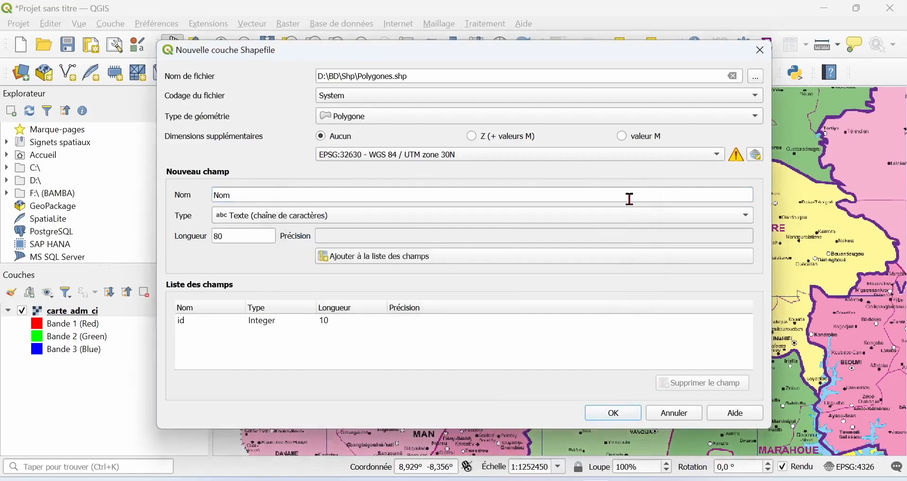
click(357, 260)
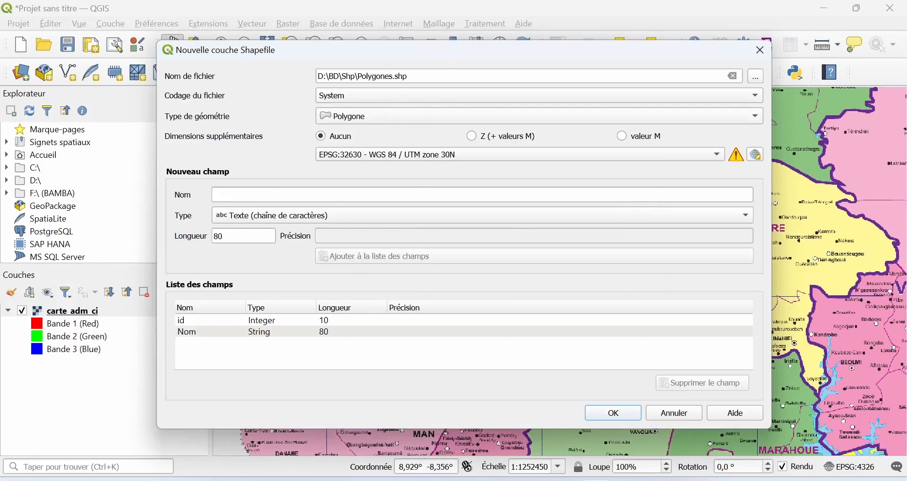
Step: Create the shapefile with these settings and select the new Polygones layer
click(615, 414)
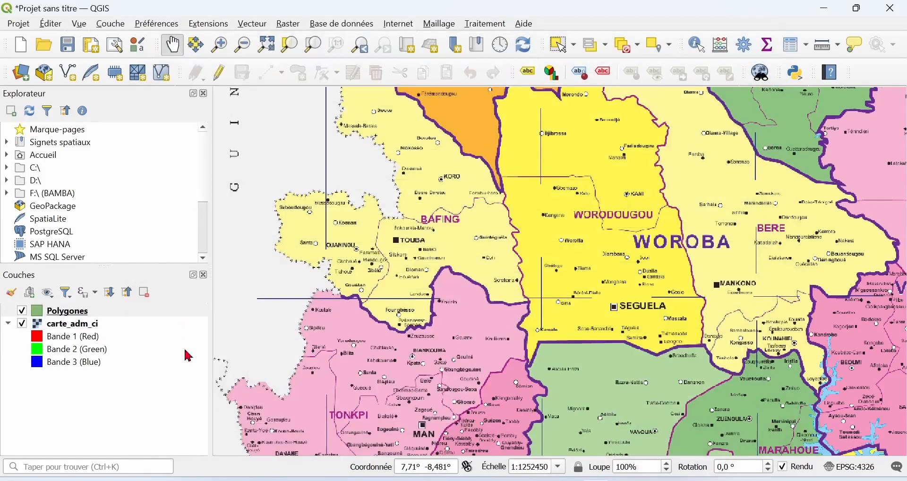
click(119, 313)
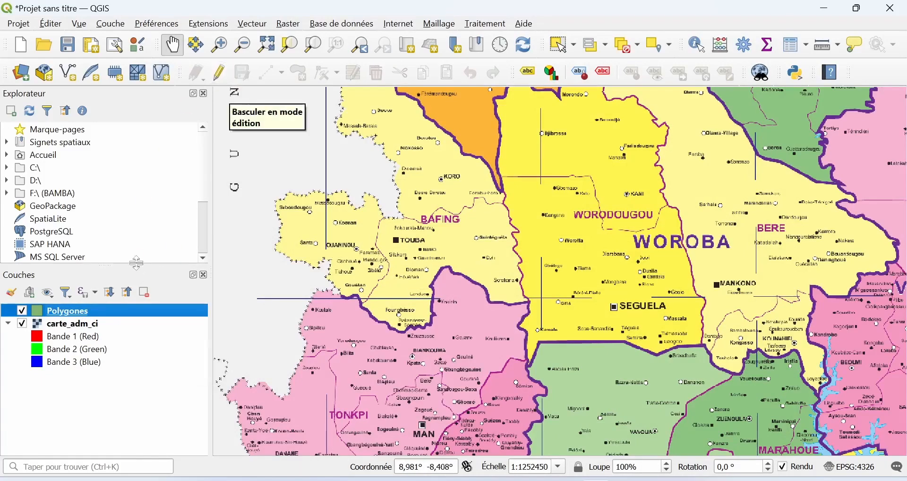
Step: Make the Polygones layer editable and start adding a polygon feature
right_click(150, 317)
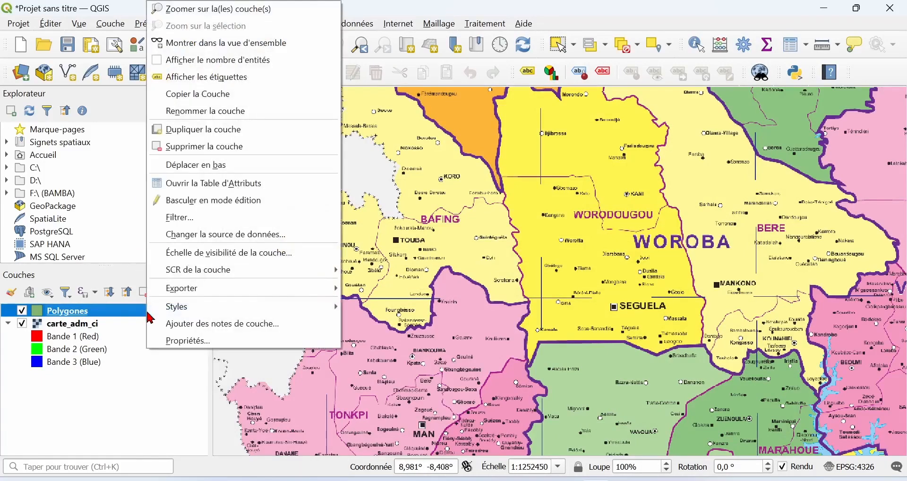
click(193, 202)
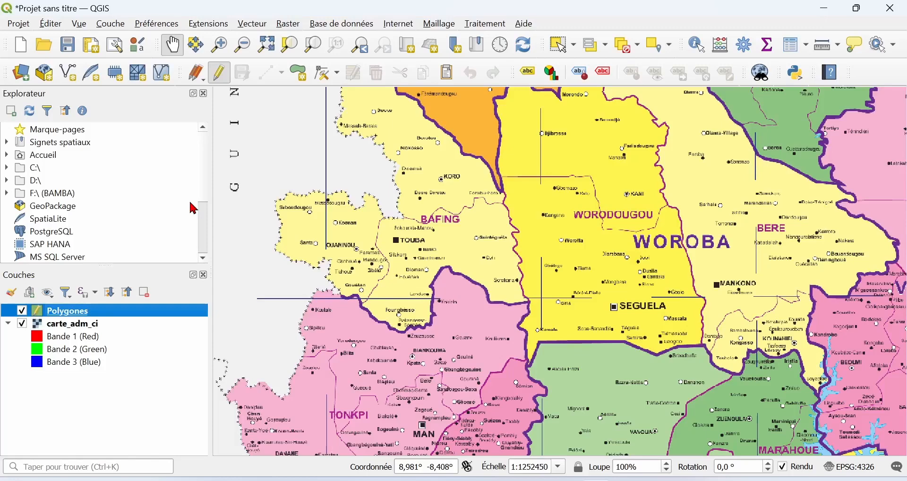
click(308, 80)
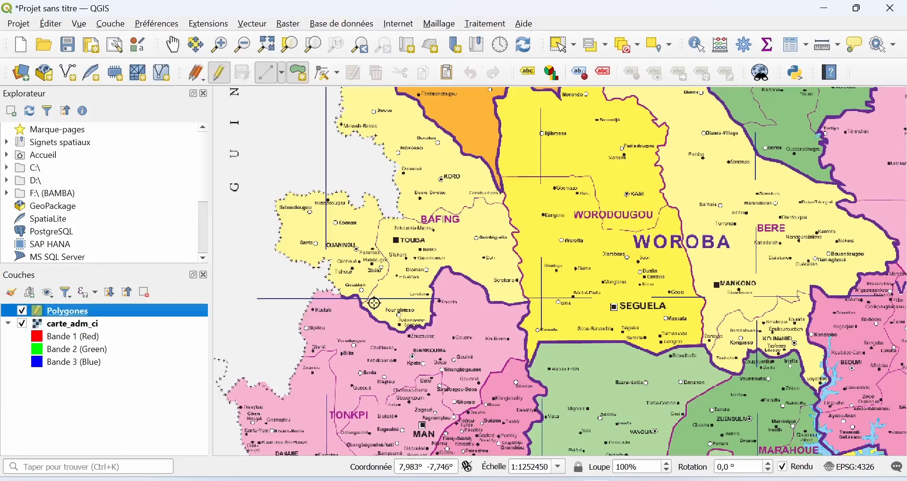
Step: Start the polygon at the boundary junction southeast of Gouékan and trace the purple boundary southeast to its lowest point near Zouzousso
scroll(374, 305, up, 3)
scroll(374, 303, down, 2)
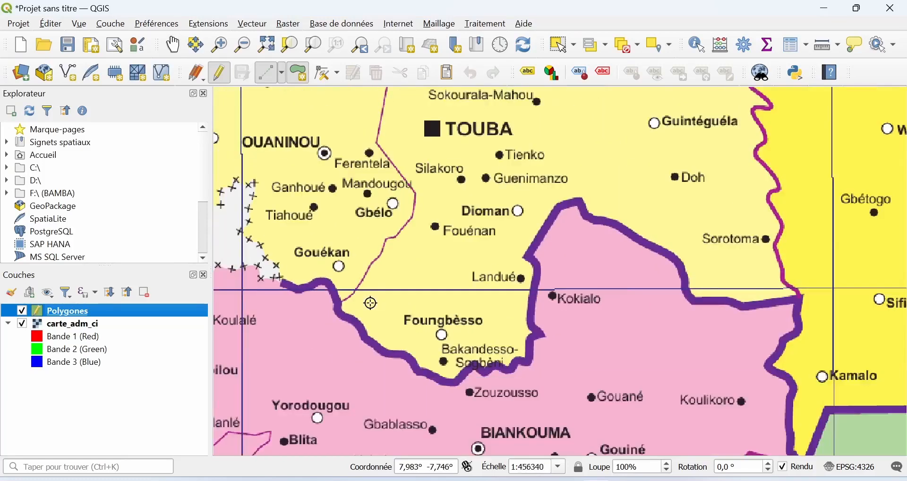
scroll(334, 302, up, 1)
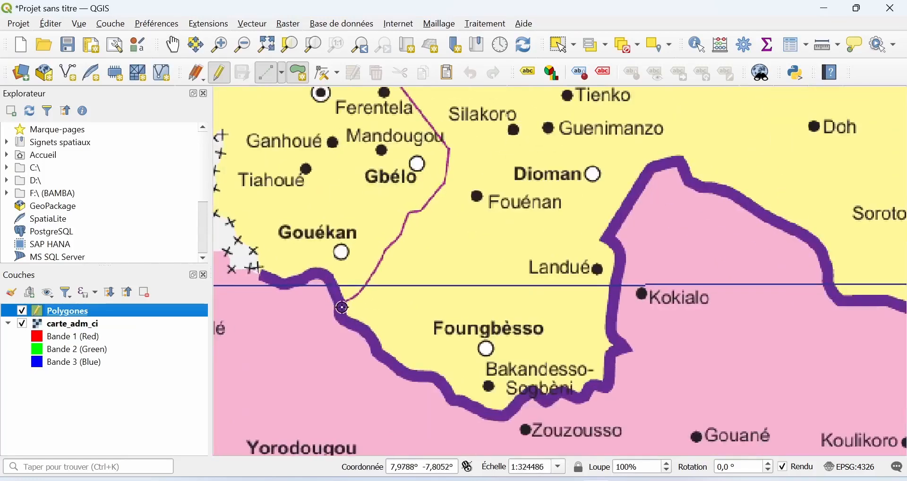
click(338, 303)
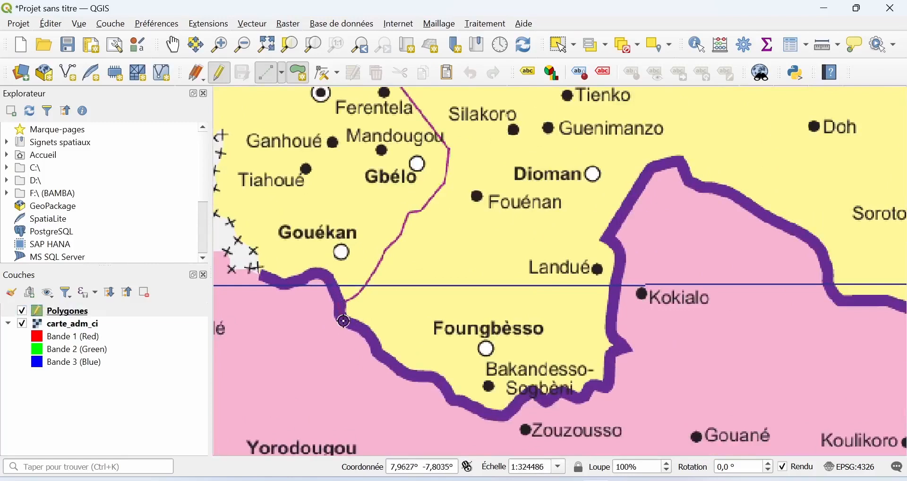
click(365, 333)
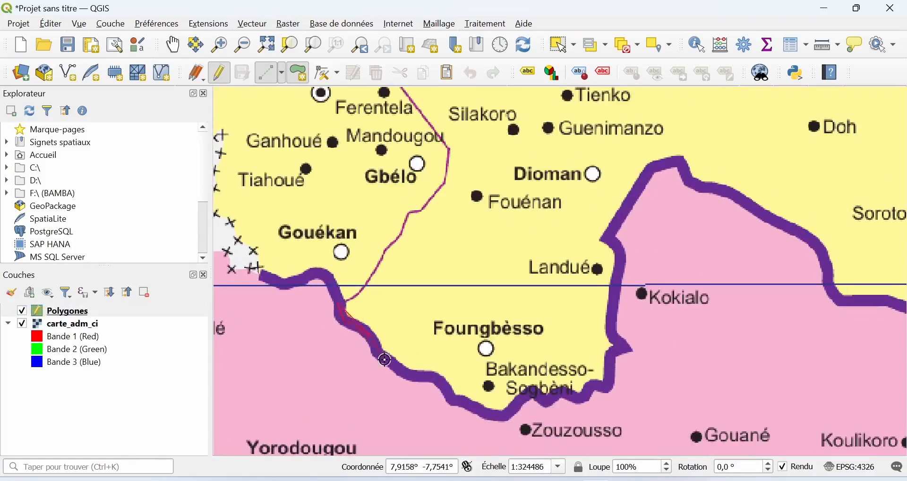
click(407, 380)
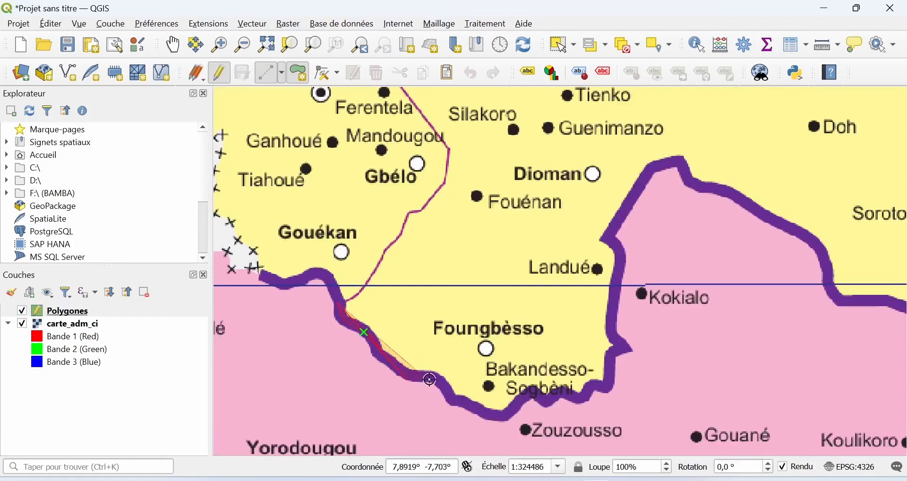
click(441, 380)
click(456, 404)
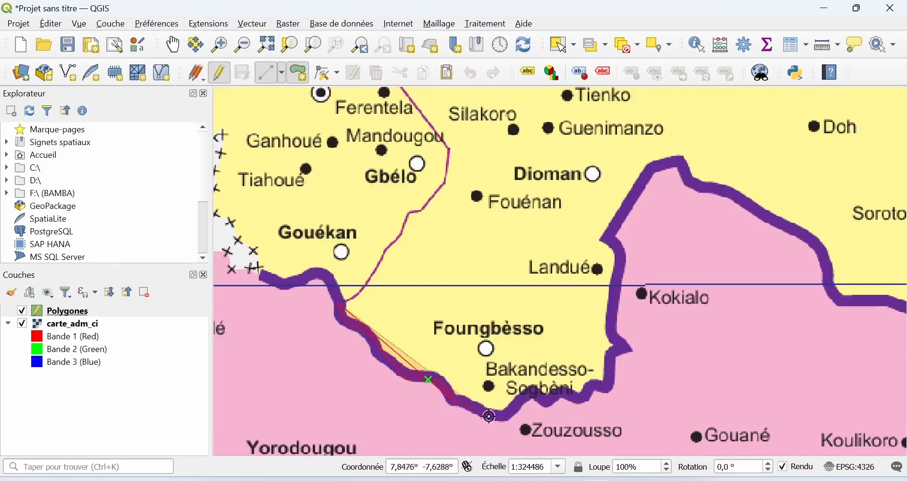
click(505, 419)
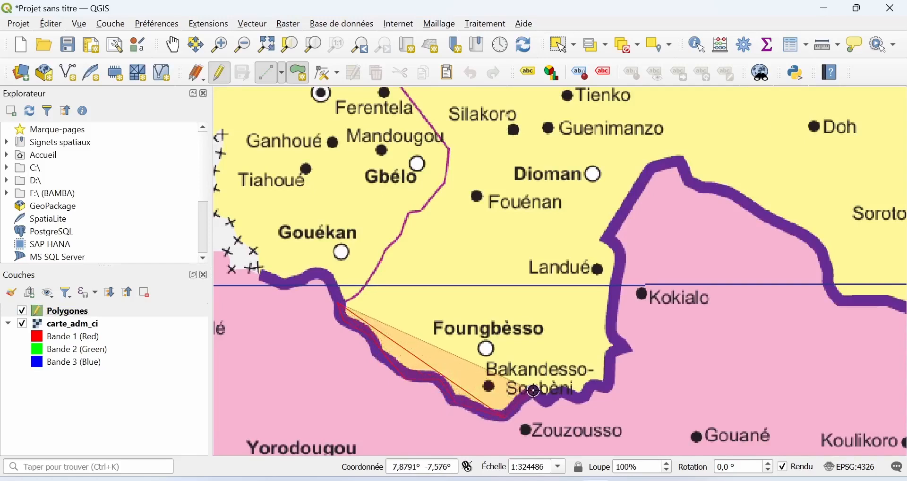
Step: Continue the outline along the purple boundary below Bakandesso-Sogbèni and up past the notch east of Foungbèsso
click(531, 391)
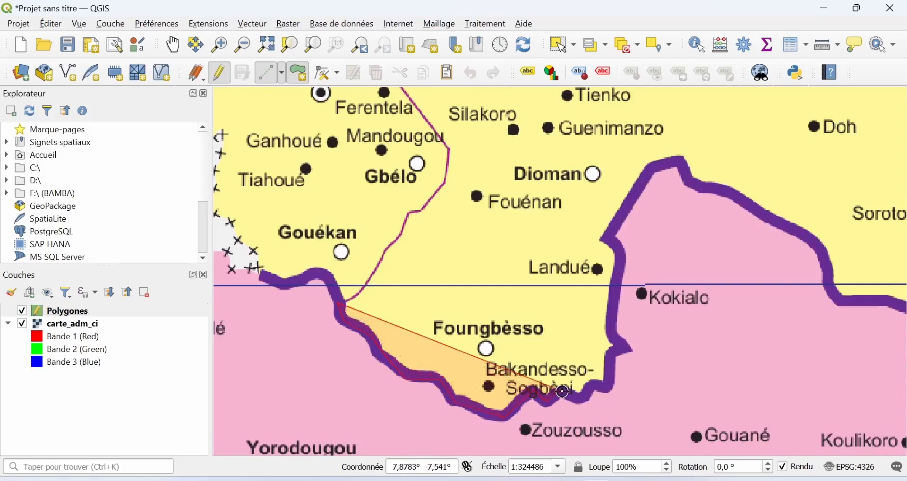
click(563, 392)
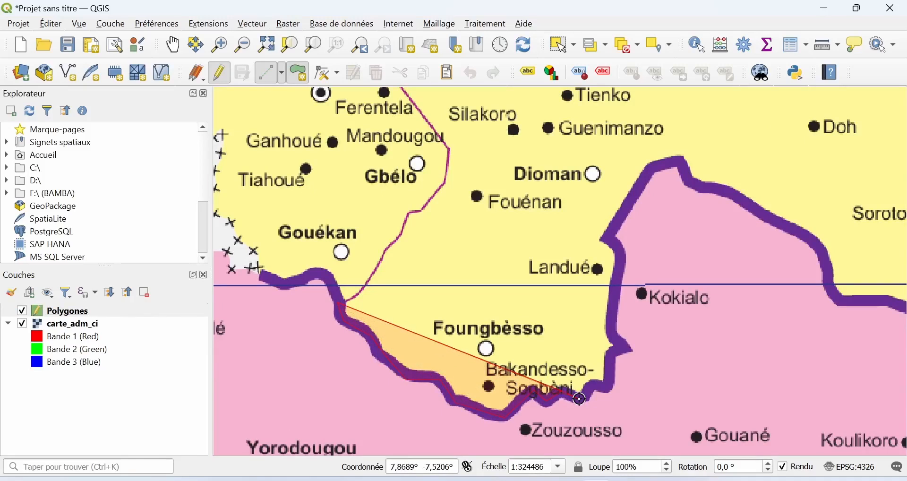
click(584, 401)
click(607, 385)
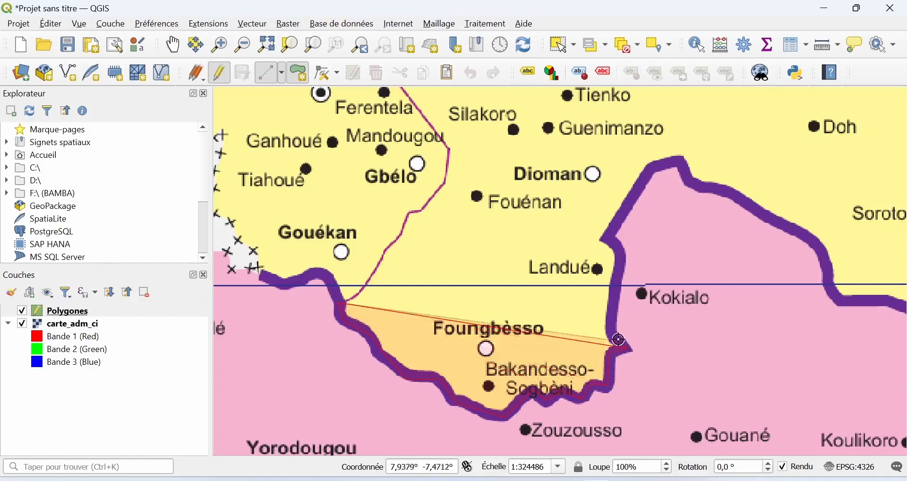
click(614, 333)
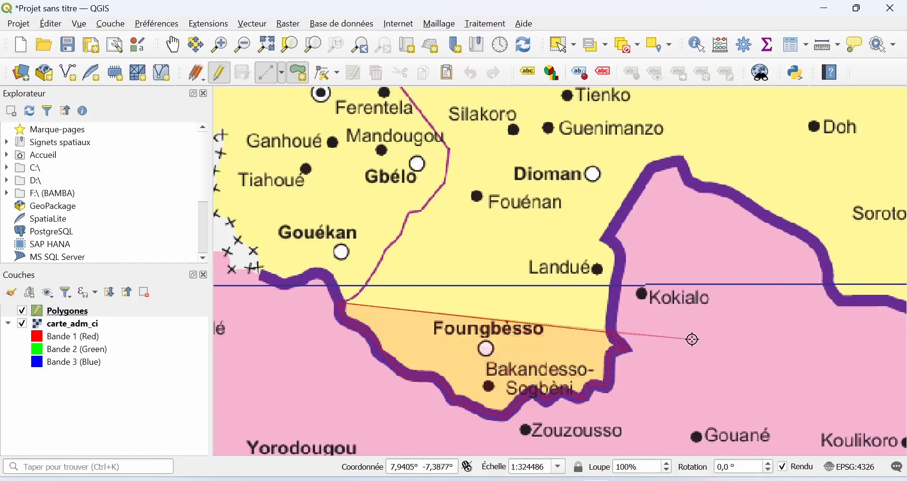
Step: Remove the stray vertex placed east of the boundary and trace the outline north past Landué to the corner above it
click(693, 340)
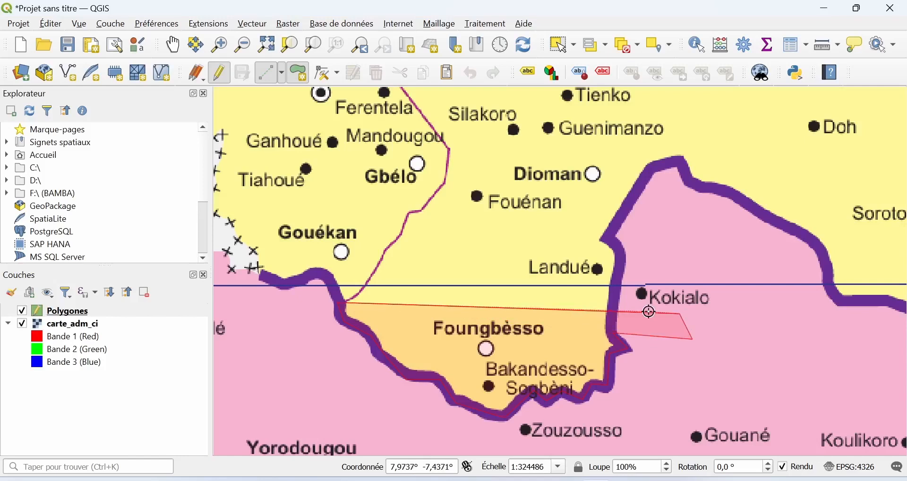
key(BackSpace)
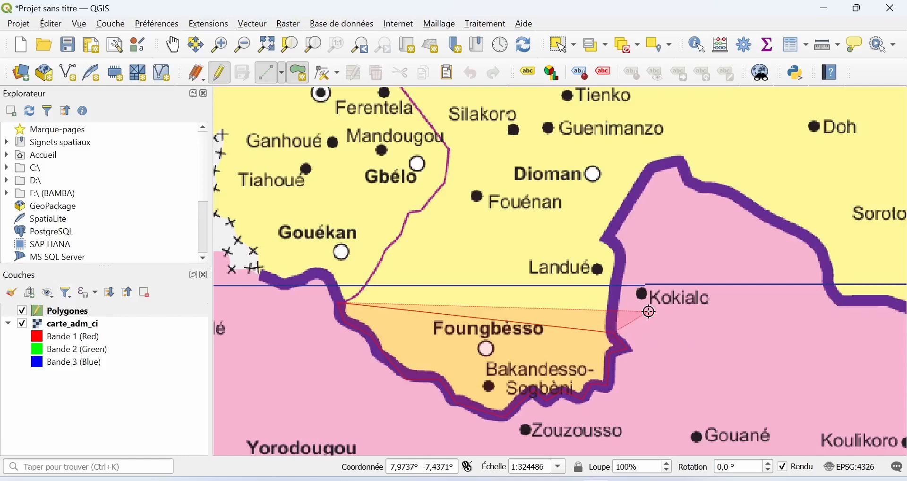
click(612, 311)
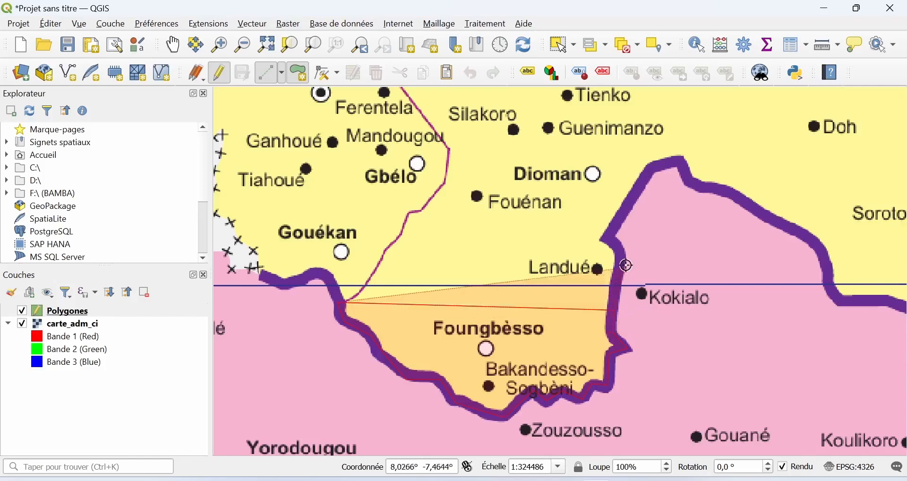
click(609, 258)
click(606, 238)
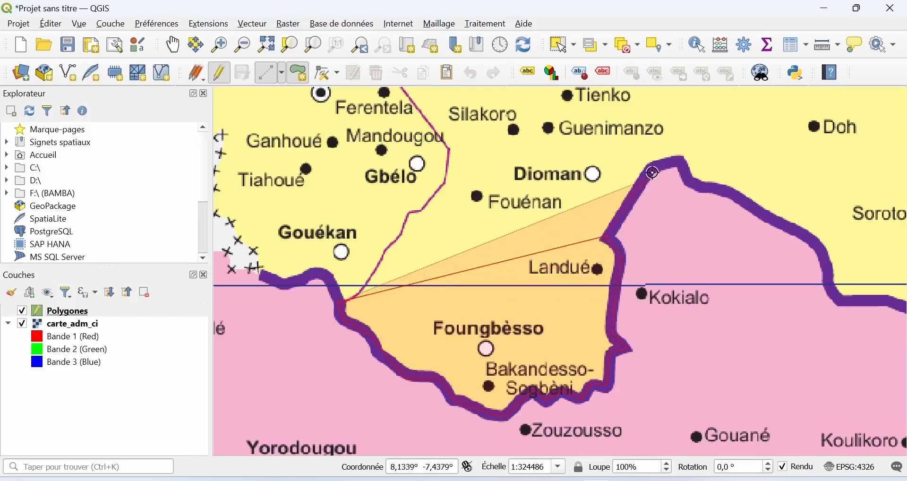
Step: Trace the outline over the boundary peak east of Dioman and down its eastern side to the bend southwest of Sorotoma
click(652, 171)
click(679, 162)
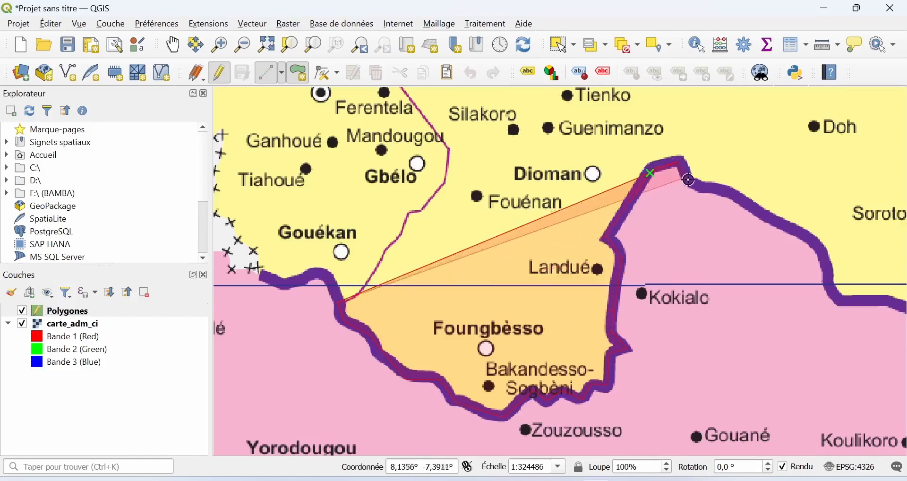
click(689, 180)
click(724, 190)
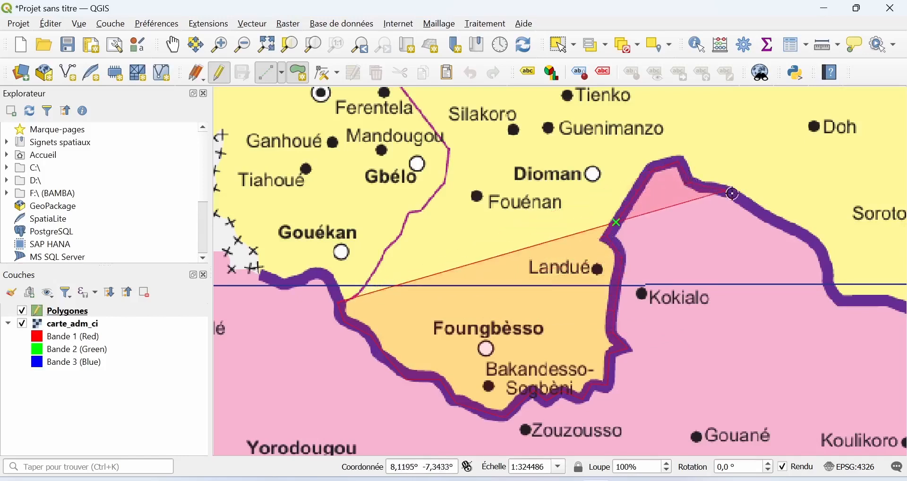
click(830, 249)
click(833, 285)
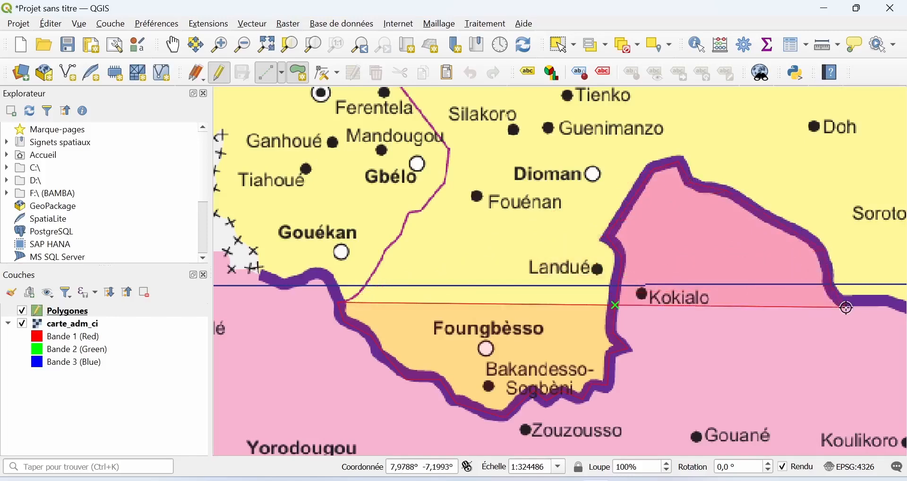
Step: Extend the outline east along the purple boundary to its junction with the Bafing–Worodougou border, removing the misplaced vertex on the way
scroll(846, 308, down, 3)
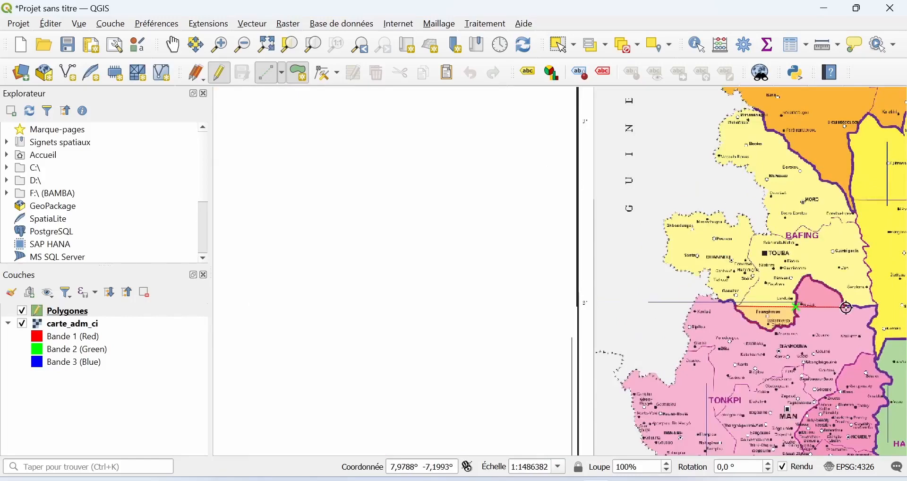
scroll(846, 307, up, 2)
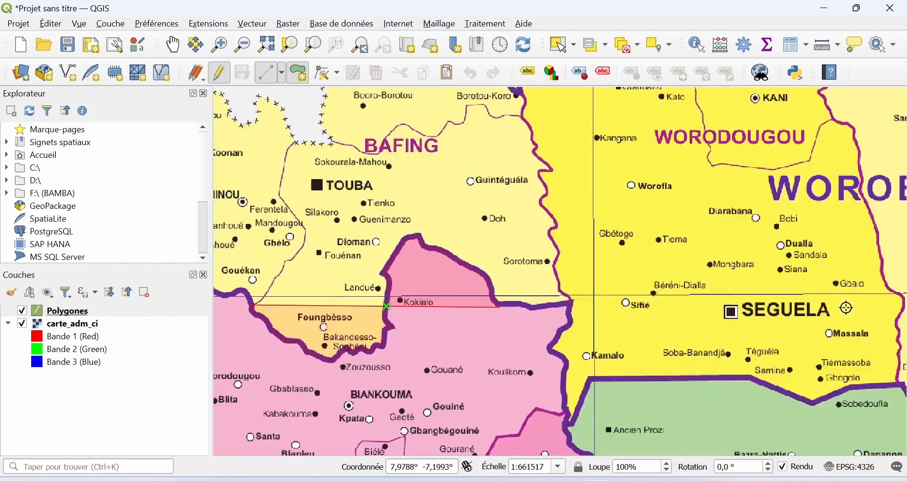
click(499, 303)
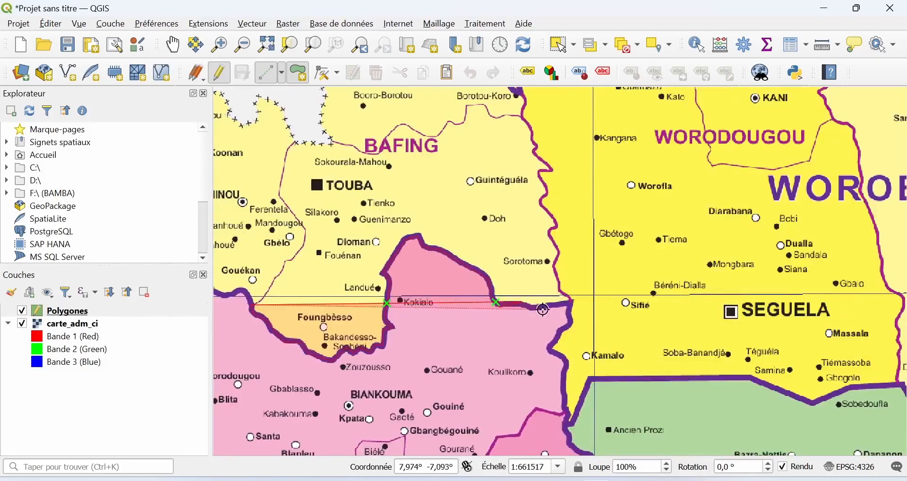
key(BackSpace)
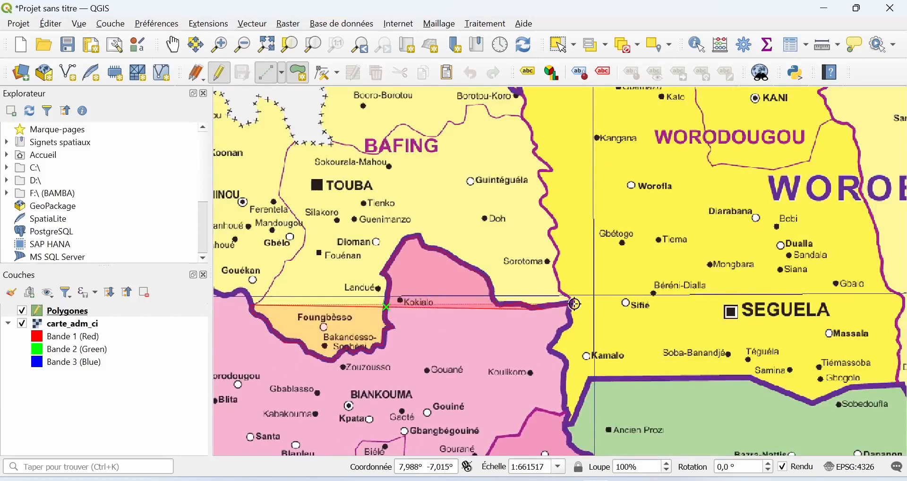
click(495, 296)
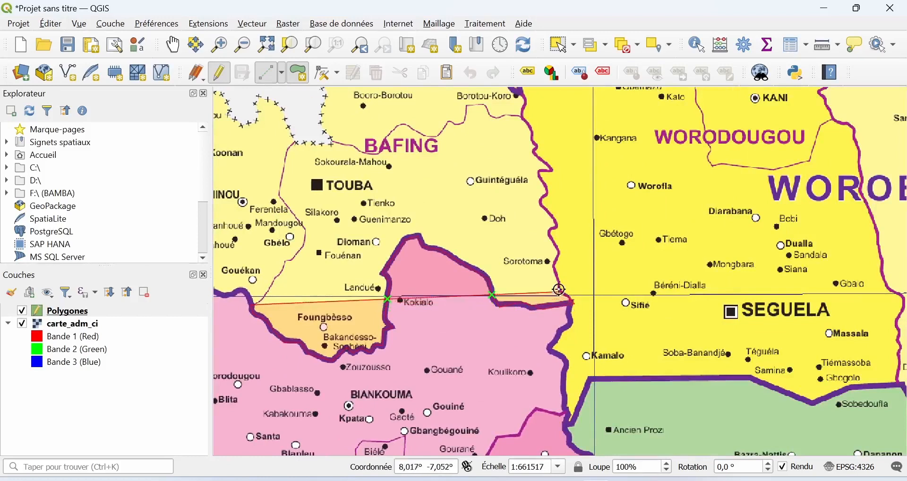
Step: Trace the outline north along the Bafing–Worodougou border past Sorotoma and Guintéguéla to the junction south of Borotou-Koro
click(556, 225)
click(541, 200)
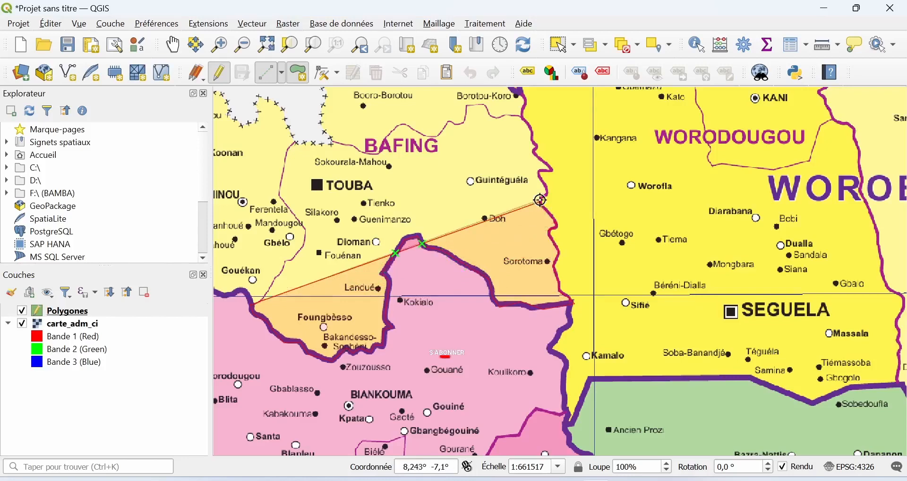
click(546, 191)
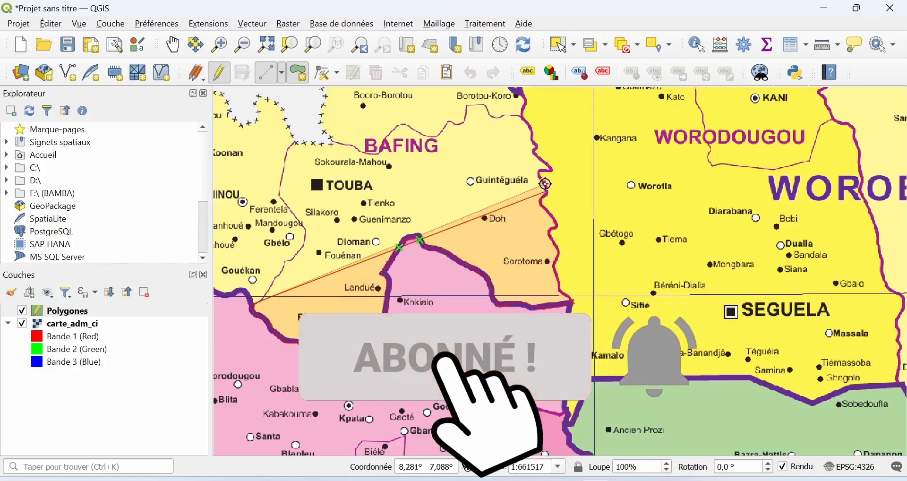
click(542, 176)
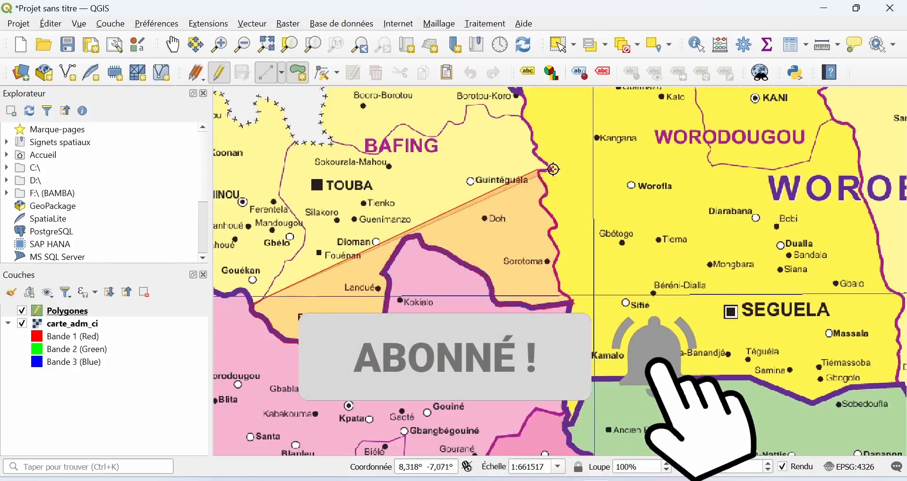
click(536, 144)
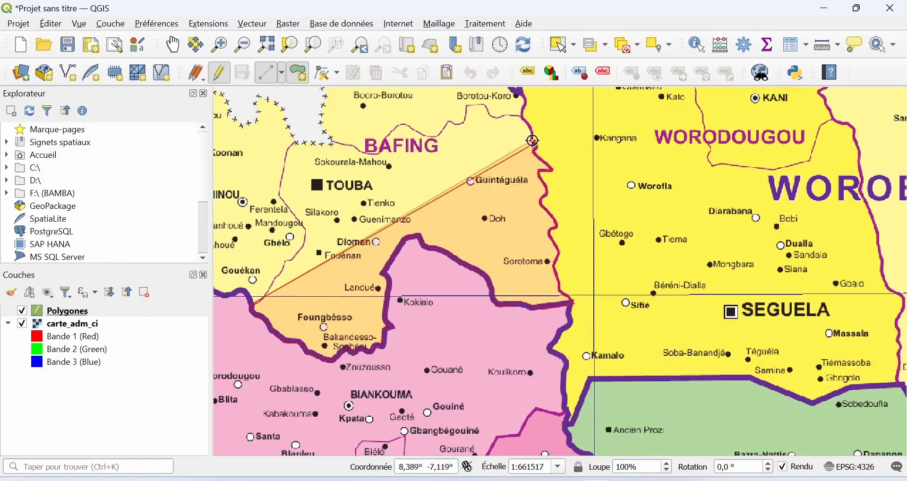
click(532, 129)
click(522, 114)
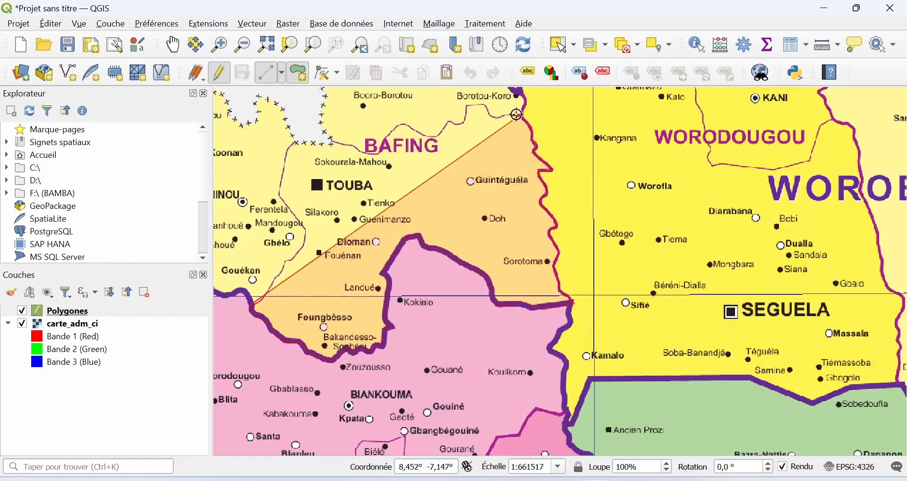
Step: Trace the outline west from the junction south of Borotou-Koro along the thin boundary to the dip at the east end of the BAFING label
click(495, 118)
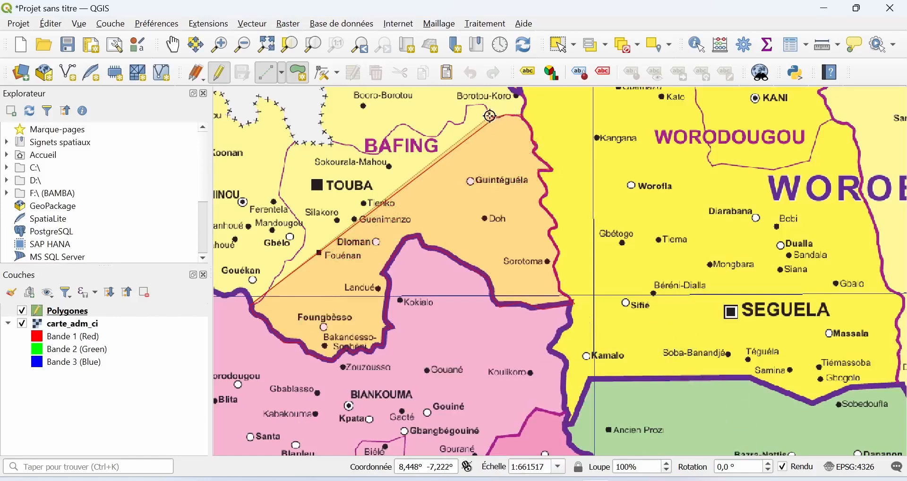
click(490, 115)
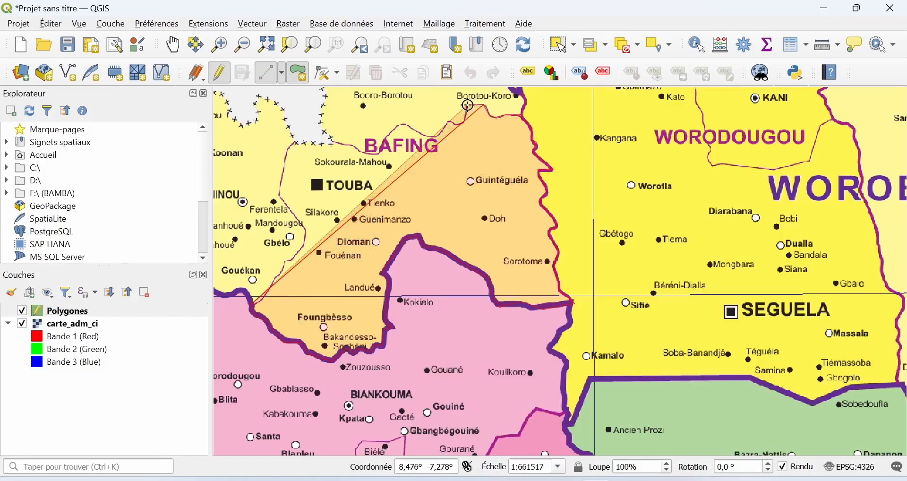
click(484, 105)
click(465, 122)
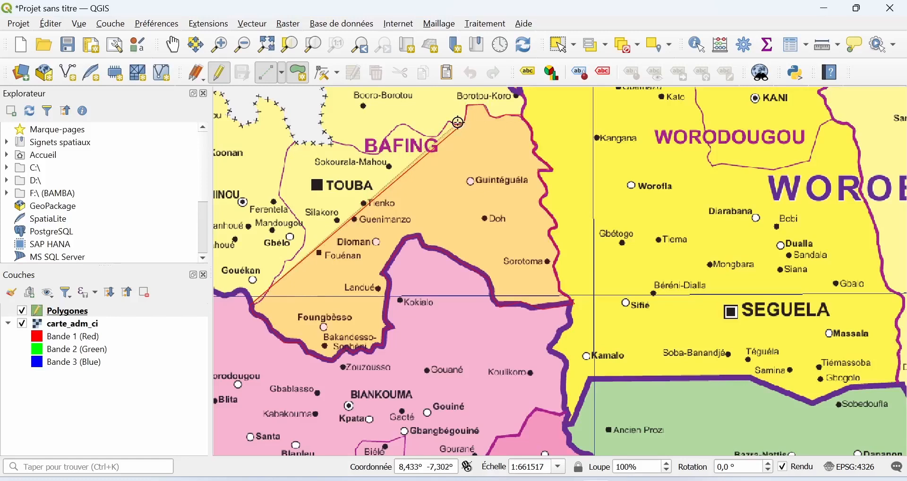
click(456, 124)
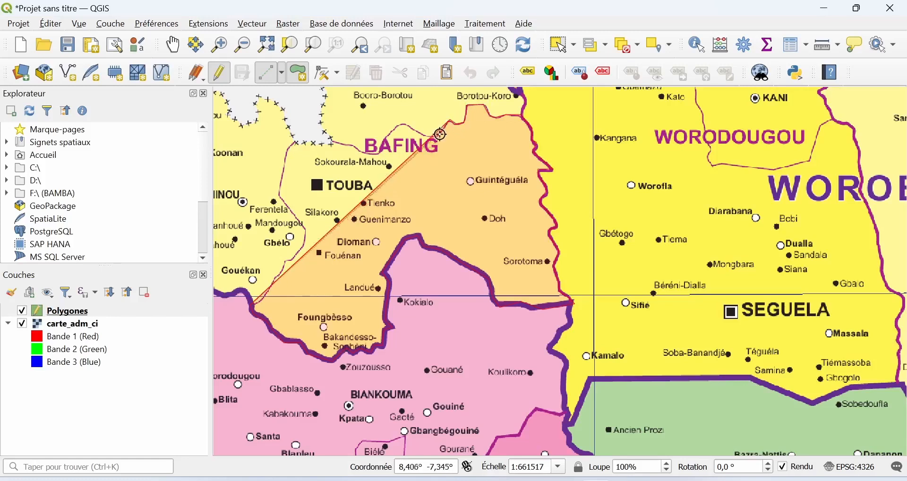
click(443, 132)
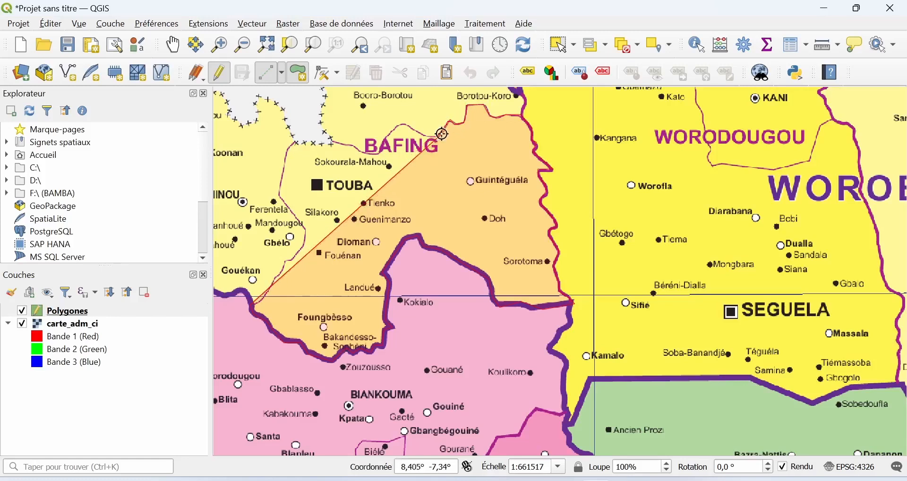
click(437, 137)
Step: Trace the outline over the boundary rise across the BAFING label and down to the low bend north of Sokourala-Mahou
click(425, 135)
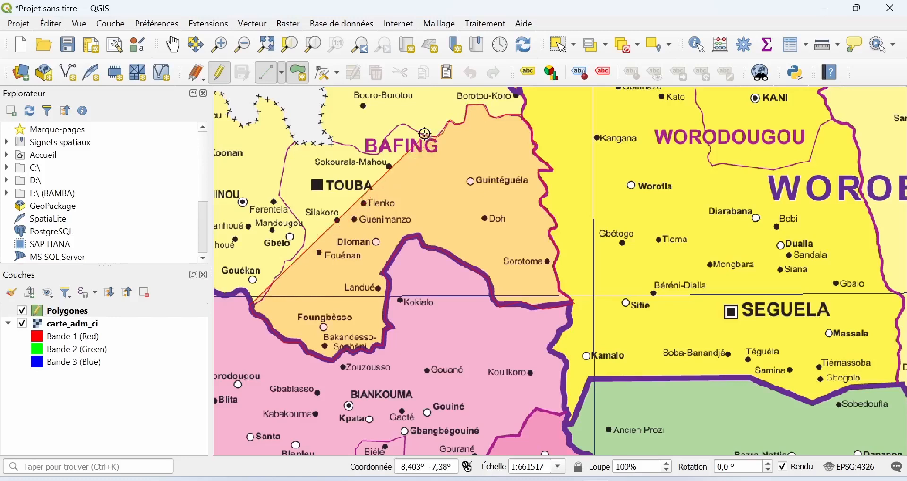
click(415, 128)
click(402, 124)
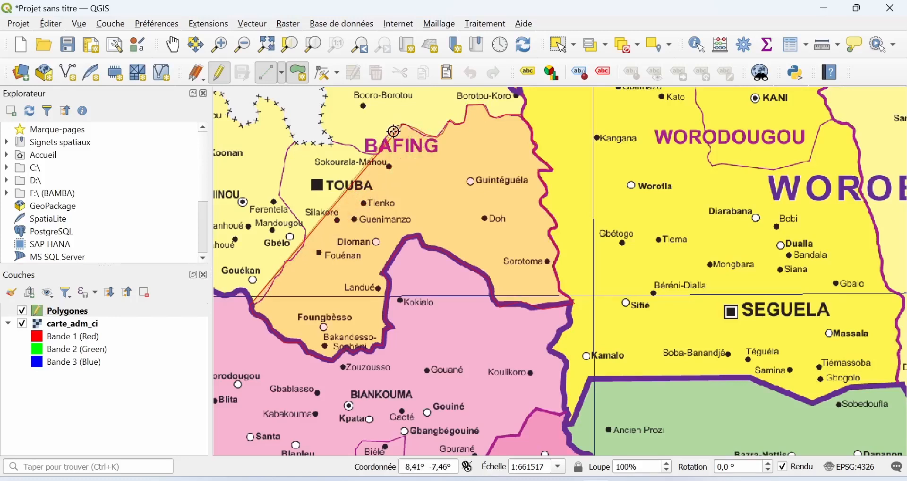
click(393, 131)
click(384, 139)
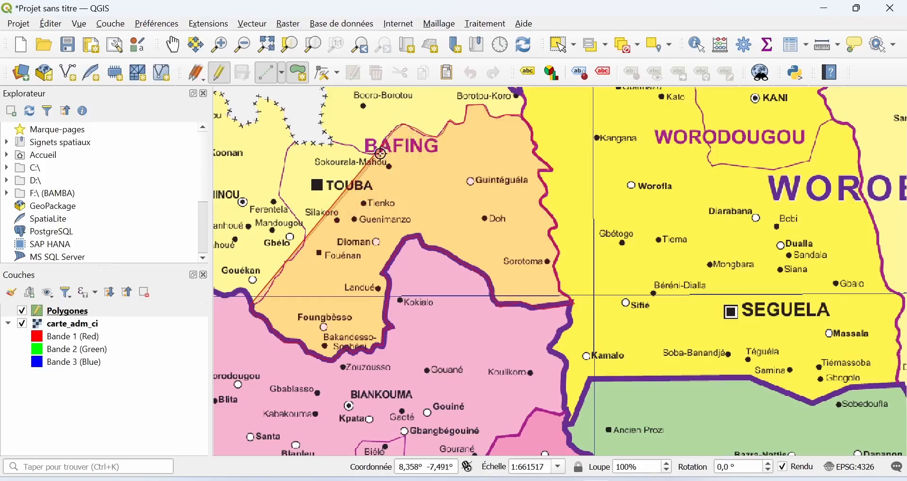
click(379, 153)
click(362, 154)
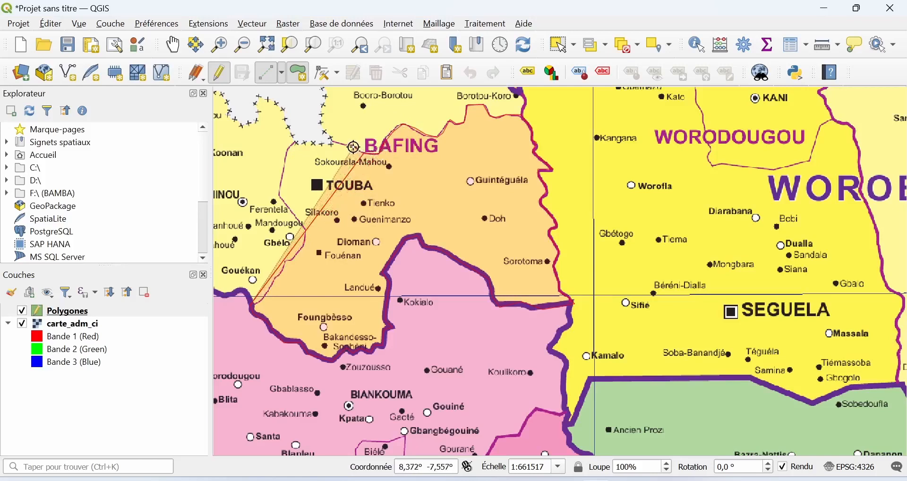
Step: Extend the outline west along the boundary and its crossed section to the corner northwest of Touba
click(355, 146)
click(333, 142)
click(327, 142)
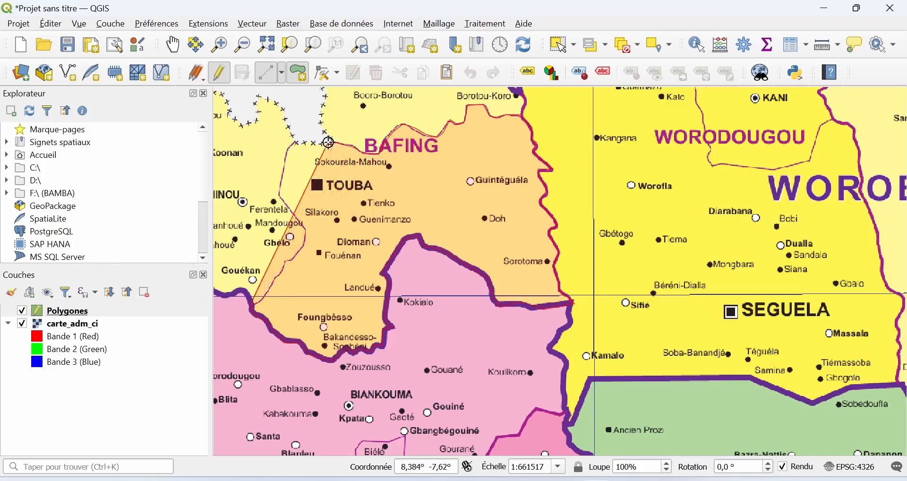
click(316, 143)
click(307, 143)
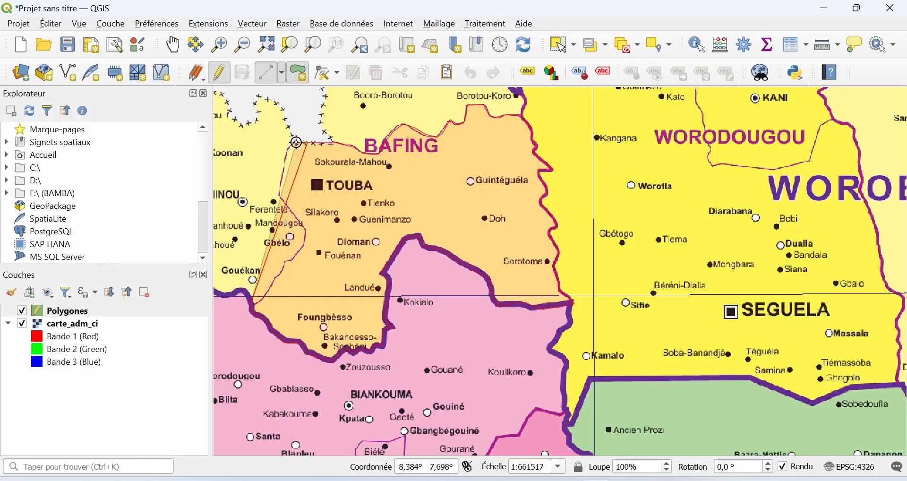
click(296, 142)
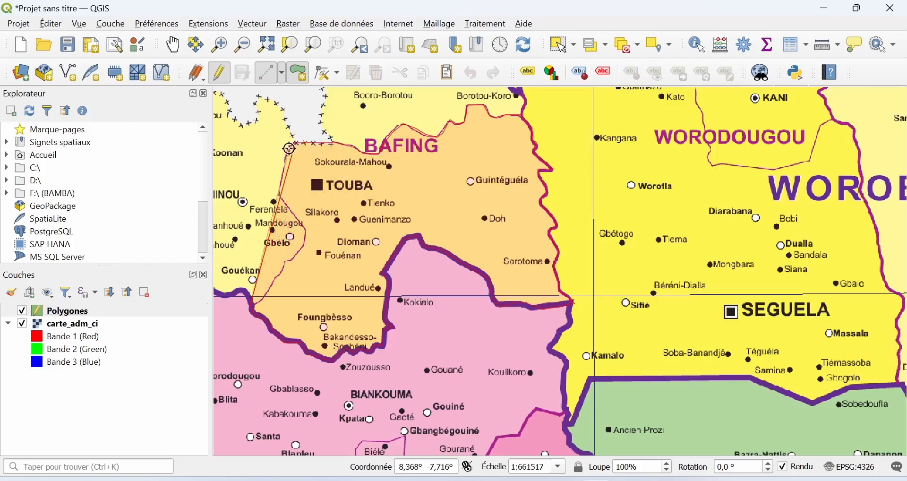
Step: Trace the western boundary past Gbélo back to the outline's start south of Gouékan, and finish the polygon with Nom set to Touba
click(280, 196)
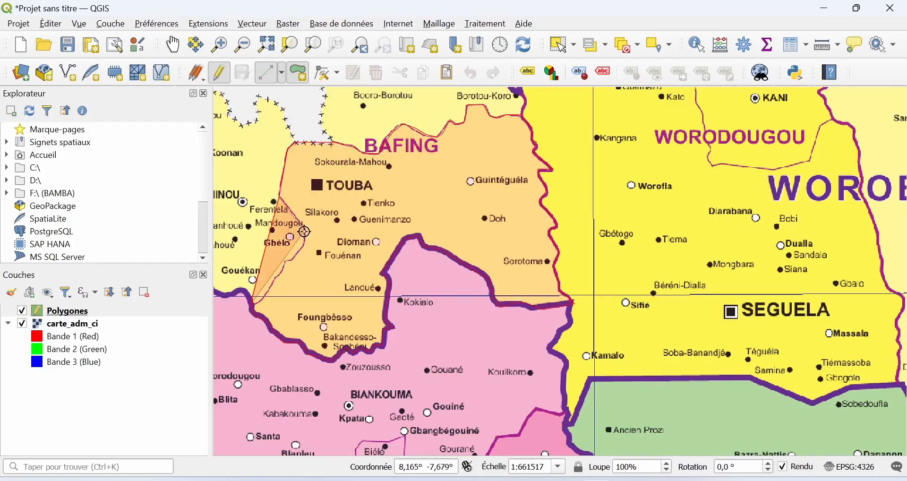
click(306, 231)
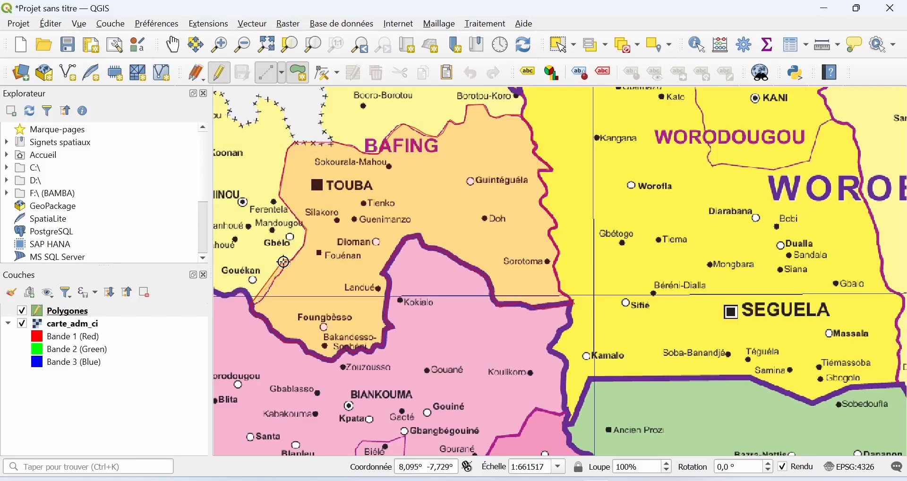
right_click(250, 306)
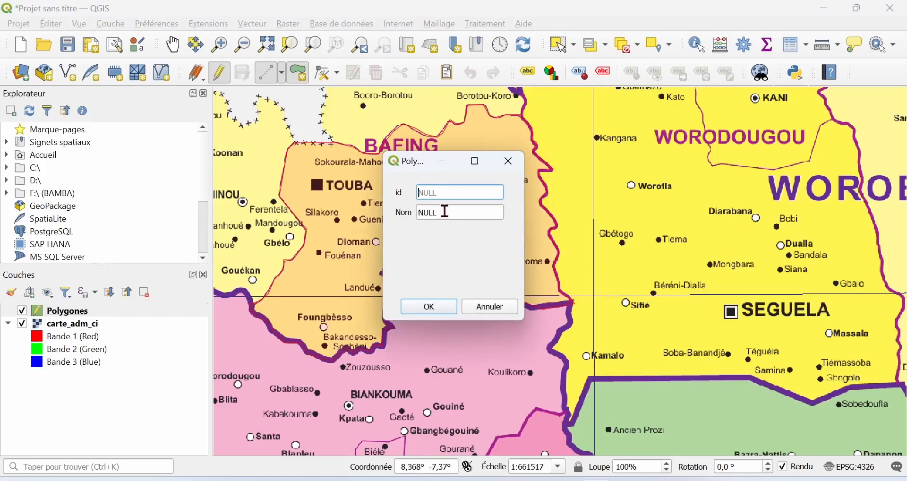
drag(446, 211, 391, 215)
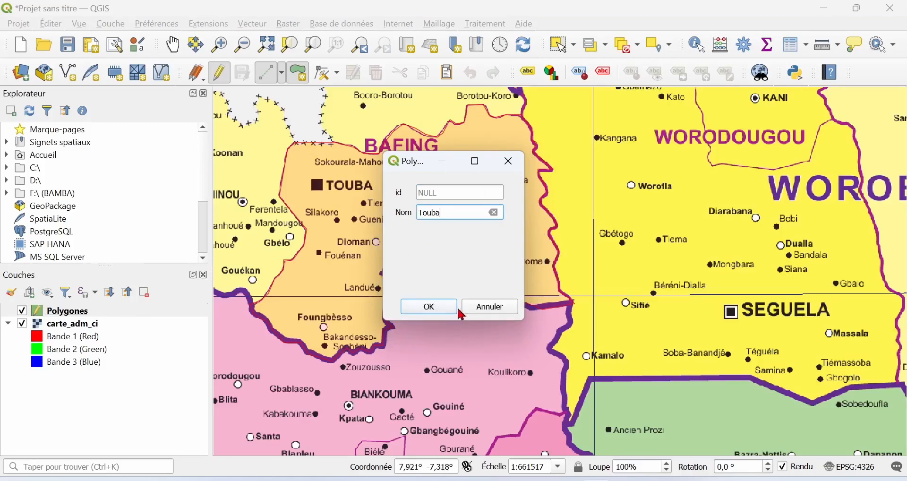
click(432, 307)
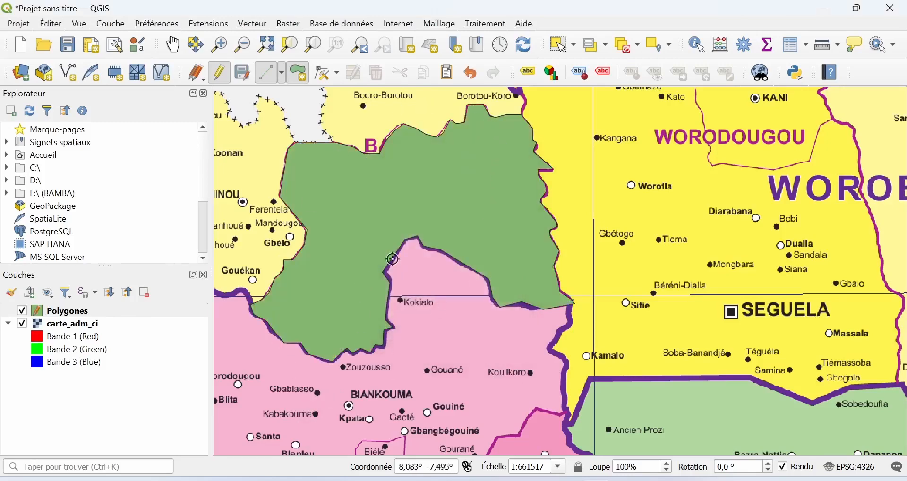
Step: Hide the carte_adm_ci raster layer
click(22, 324)
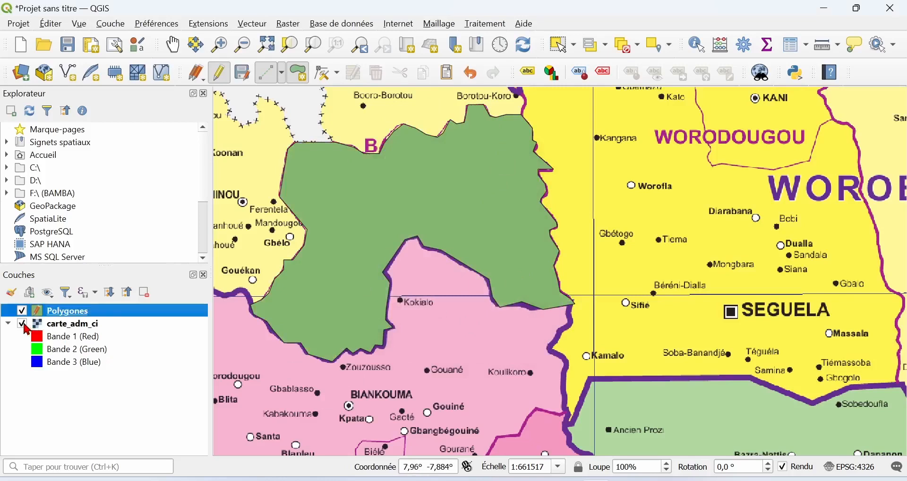